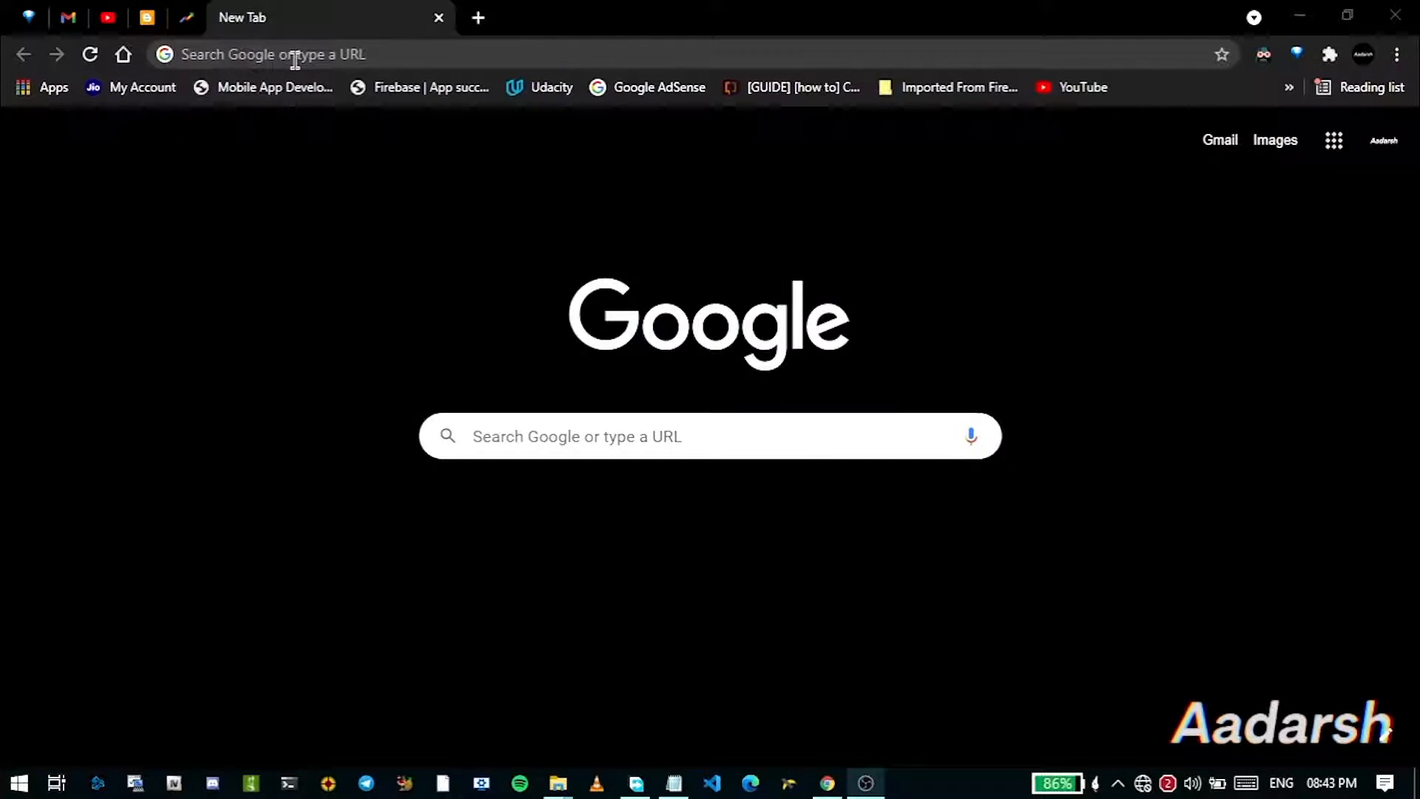
- Open Google Forms at forms.google.com
{"action": "left_click", "coordinate": [295, 55]}
{"action": "type", "text": "f"}
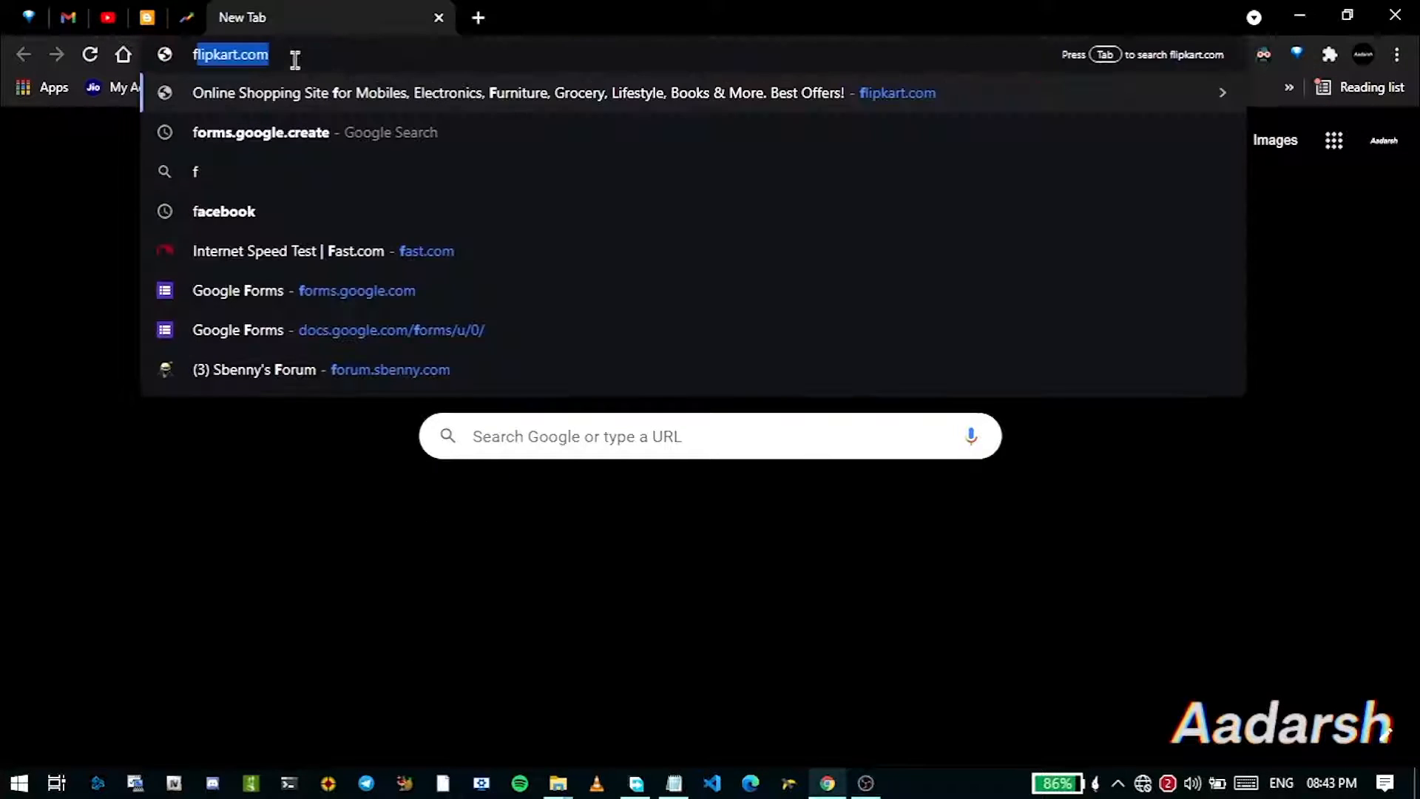
{"action": "type", "text": "orms.google"}
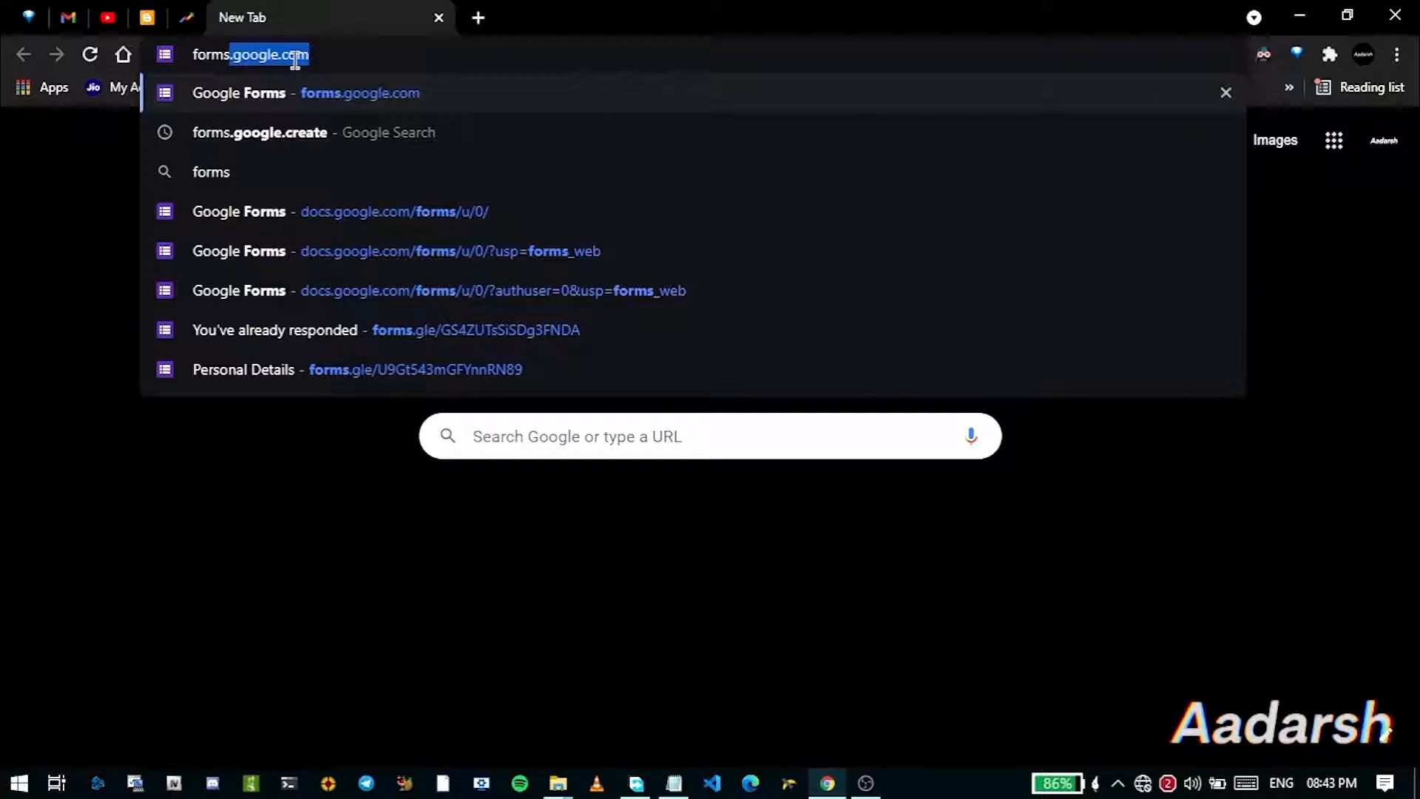
{"action": "key", "text": "Right"}
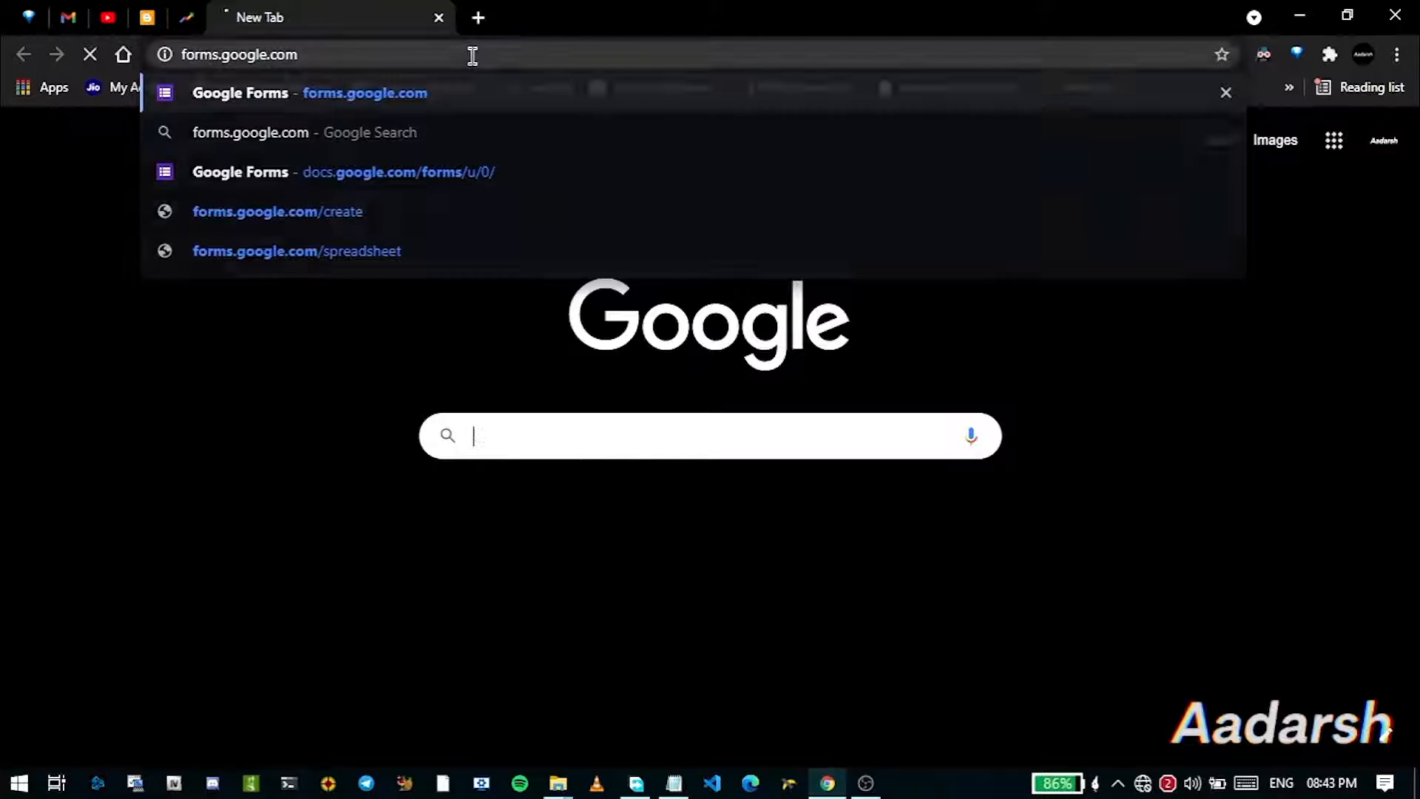
{"action": "key", "text": "Return"}
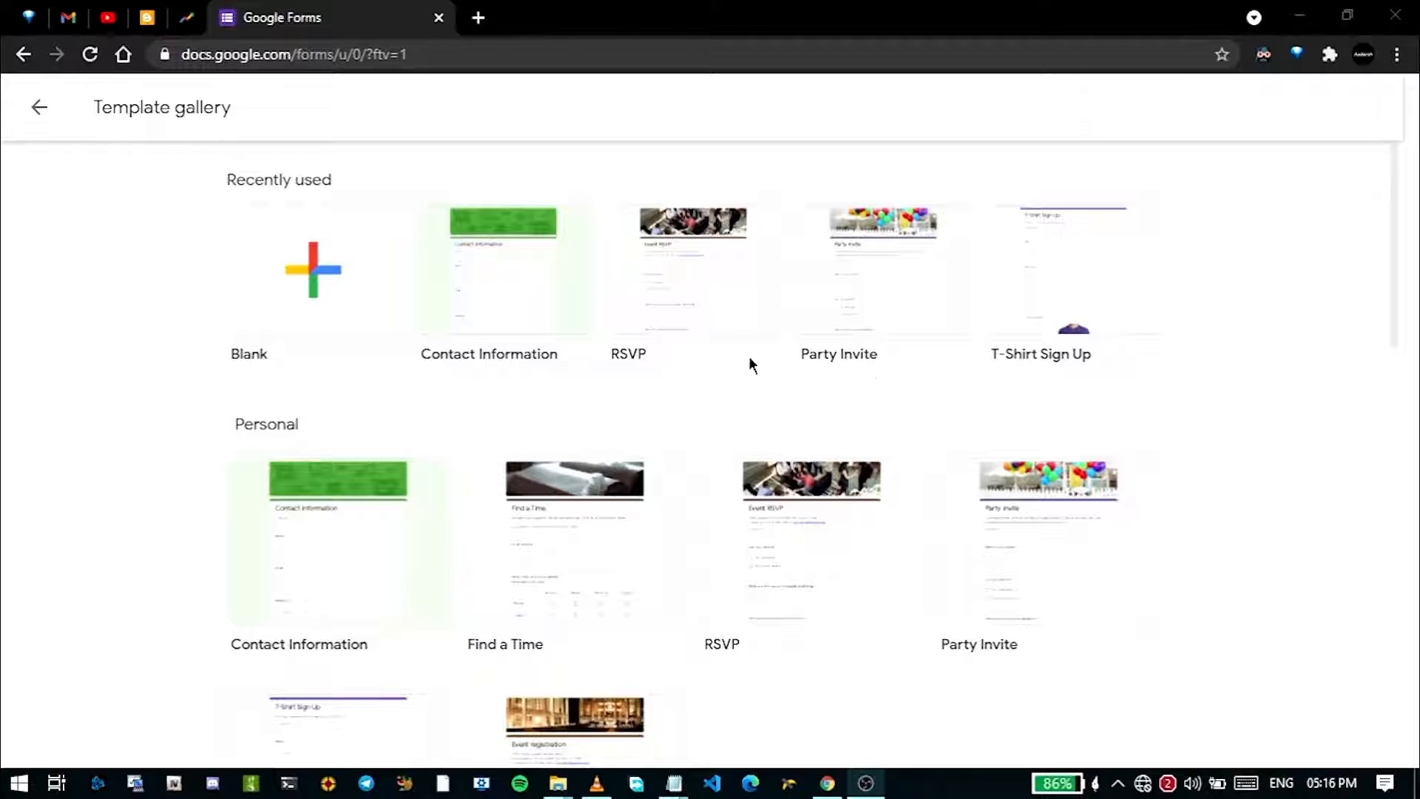
- Look through the Personal, Work and Education templates in the form template gallery
{"action": "scroll", "coordinate": [748, 362], "scroll_direction": "down", "scroll_amount": 4}
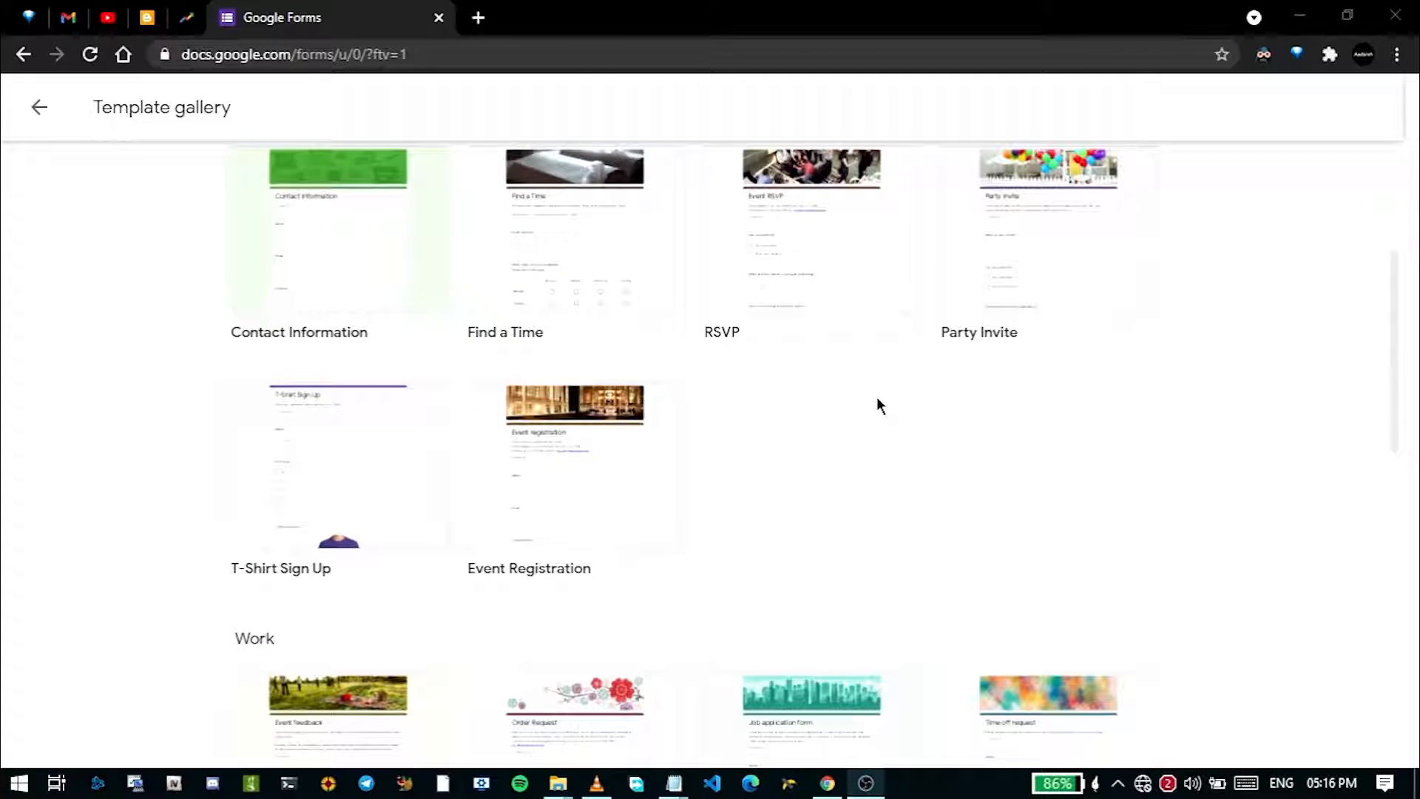
{"action": "scroll", "coordinate": [878, 403], "scroll_direction": "down", "scroll_amount": 10}
{"action": "scroll", "coordinate": [877, 400], "scroll_direction": "down", "scroll_amount": 1}
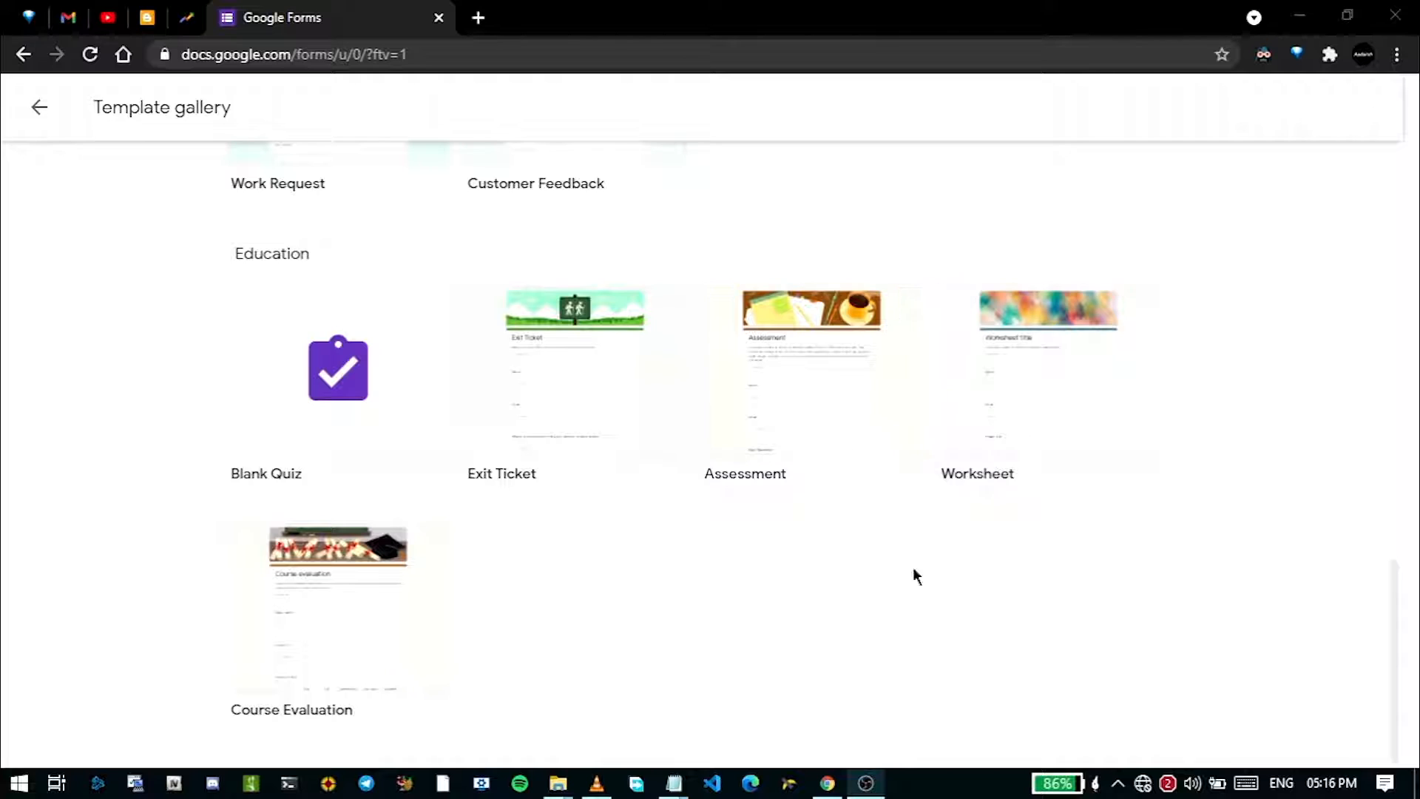
{"action": "scroll", "coordinate": [650, 614], "scroll_direction": "up", "scroll_amount": 13}
{"action": "scroll", "coordinate": [792, 573], "scroll_direction": "up", "scroll_amount": 3}
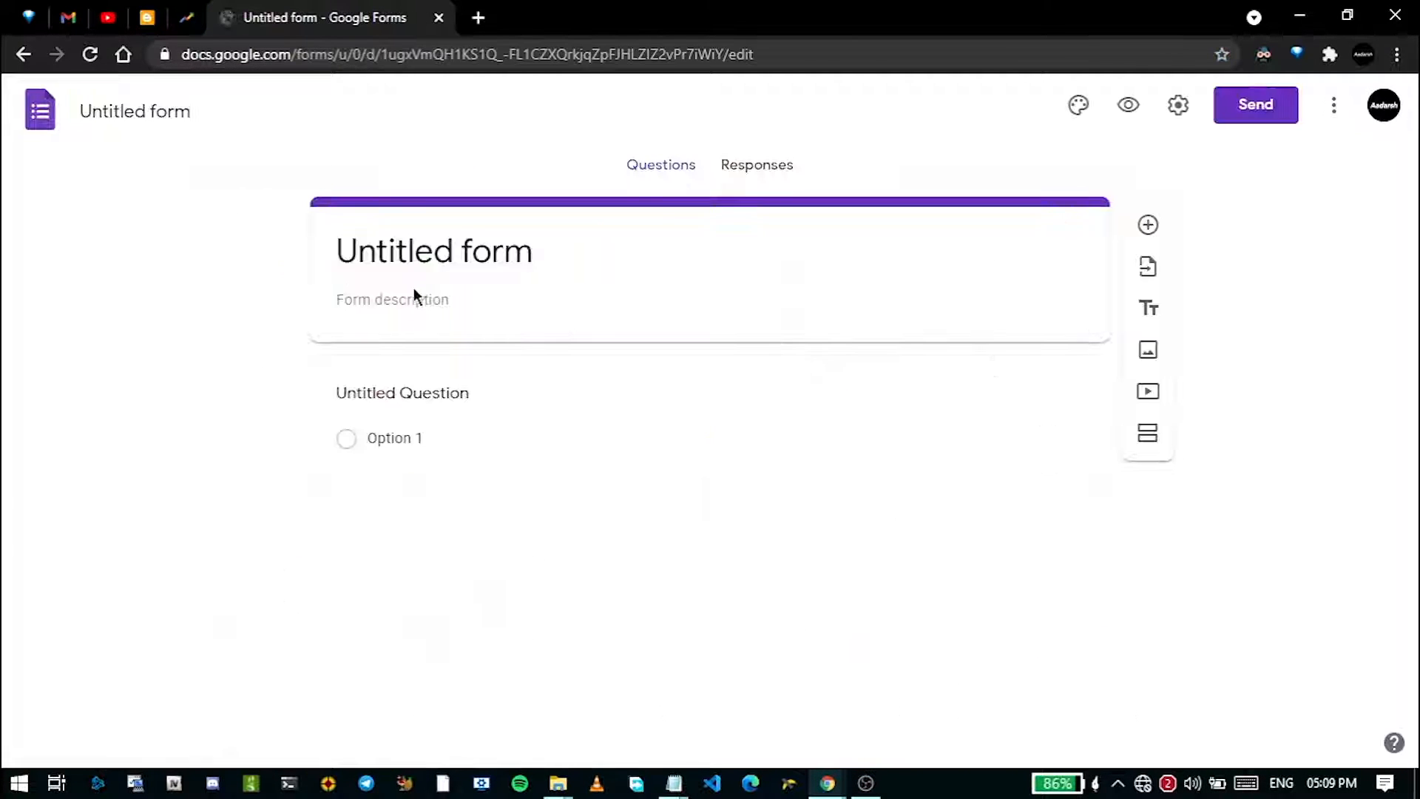
- Title the blank form "Personal Details" and set its description to "Enter Description"
{"action": "type", "text": "Pers"}
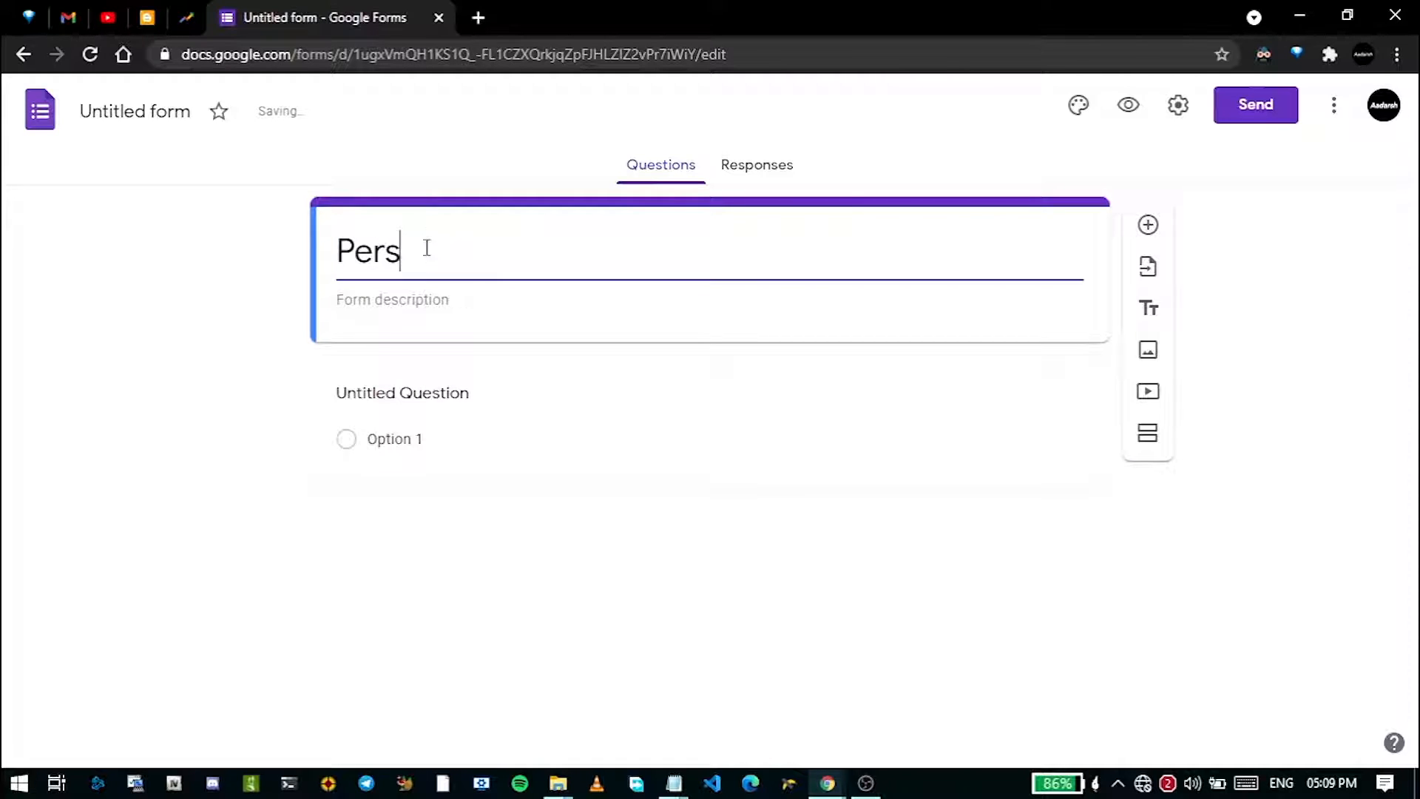
{"action": "type", "text": "onal Details"}
{"action": "left_click", "coordinate": [422, 308]}
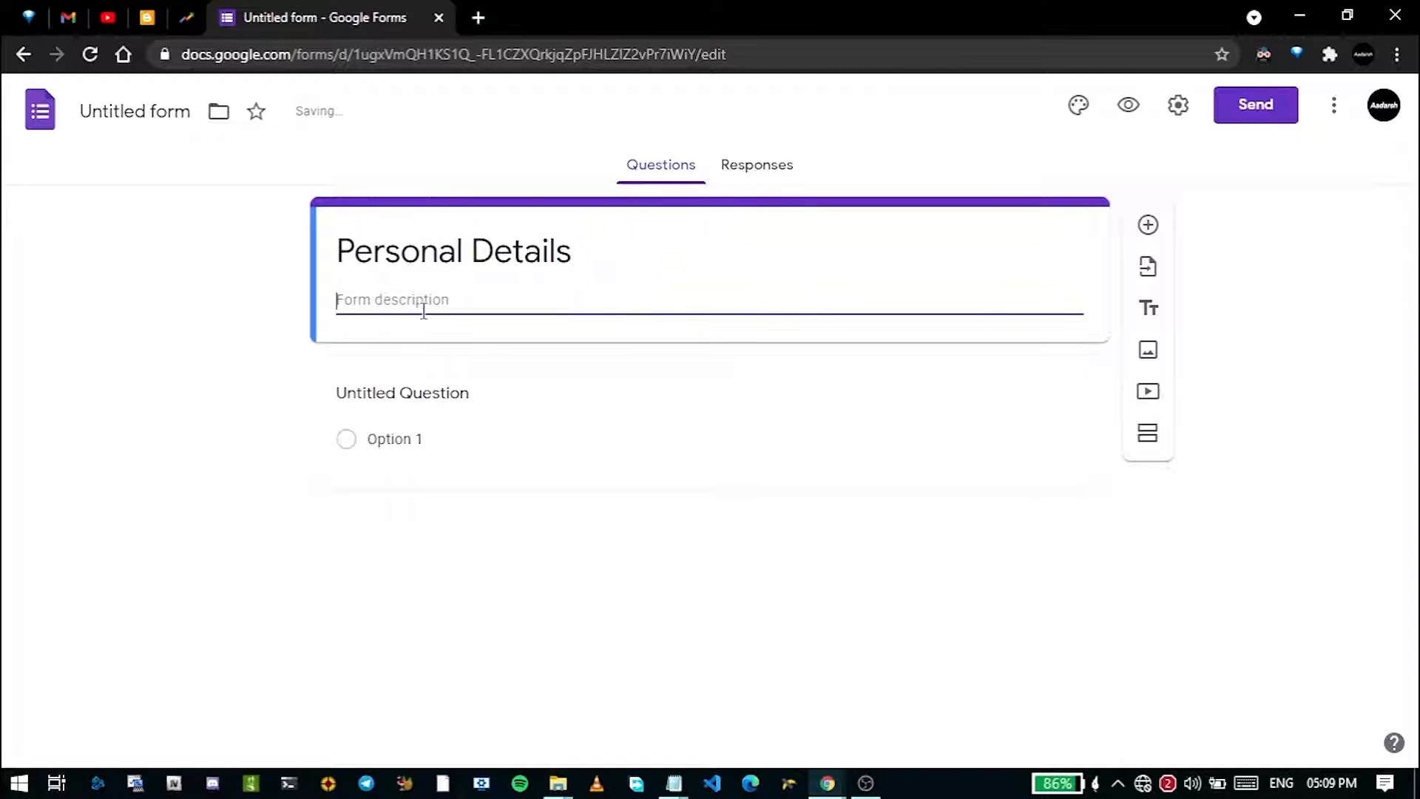
{"action": "type", "text": "Enter Description"}
- Change the first question's title to "Name"
{"action": "left_click", "coordinate": [394, 438]}
{"action": "left_click", "coordinate": [500, 406]}
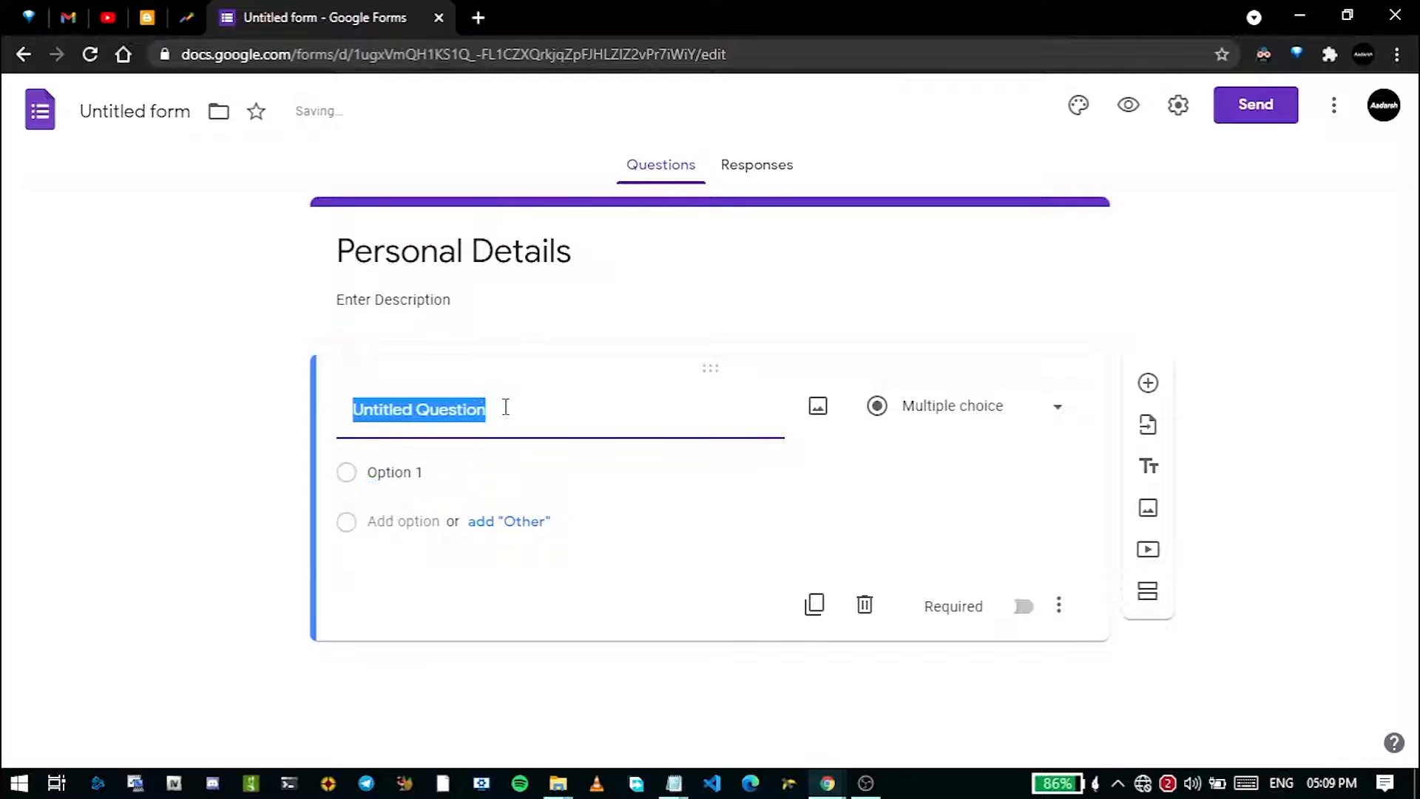
{"action": "type", "text": "Name"}
- Add two more questions below it, titled "Date of birth" and "Mobile No."
{"action": "left_click", "coordinate": [1147, 383]}
{"action": "type", "text": "D"}
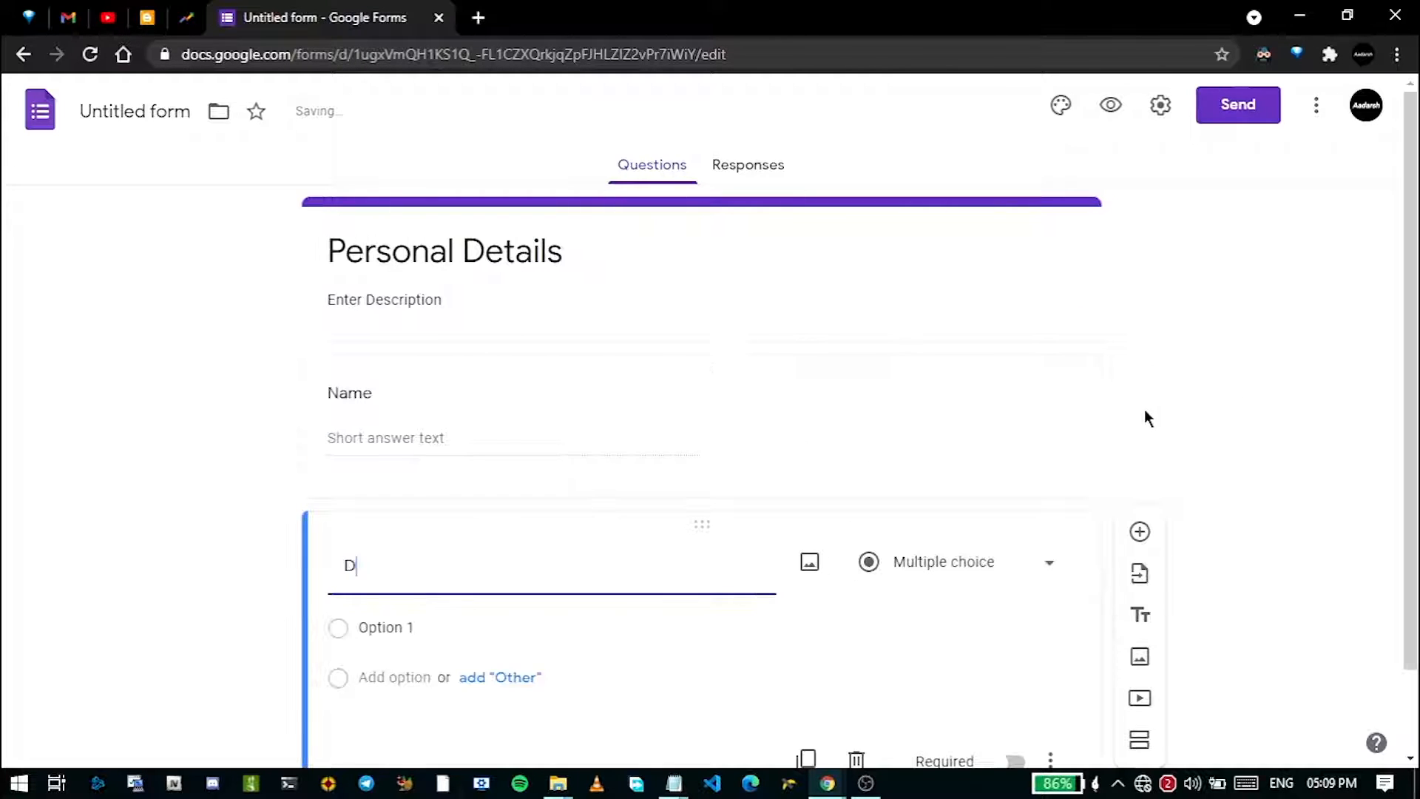
{"action": "type", "text": "ate of birth"}
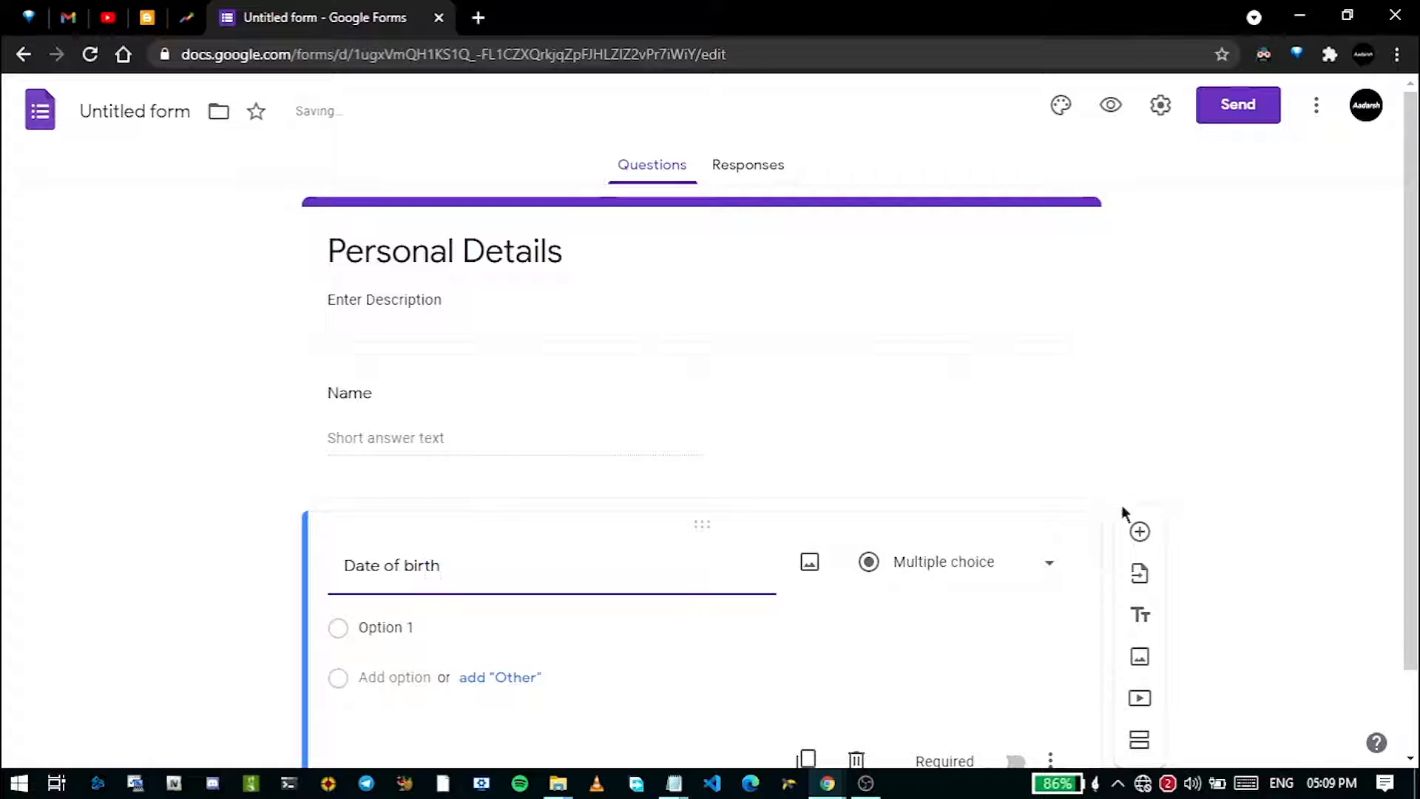
{"action": "left_click", "coordinate": [1139, 493]}
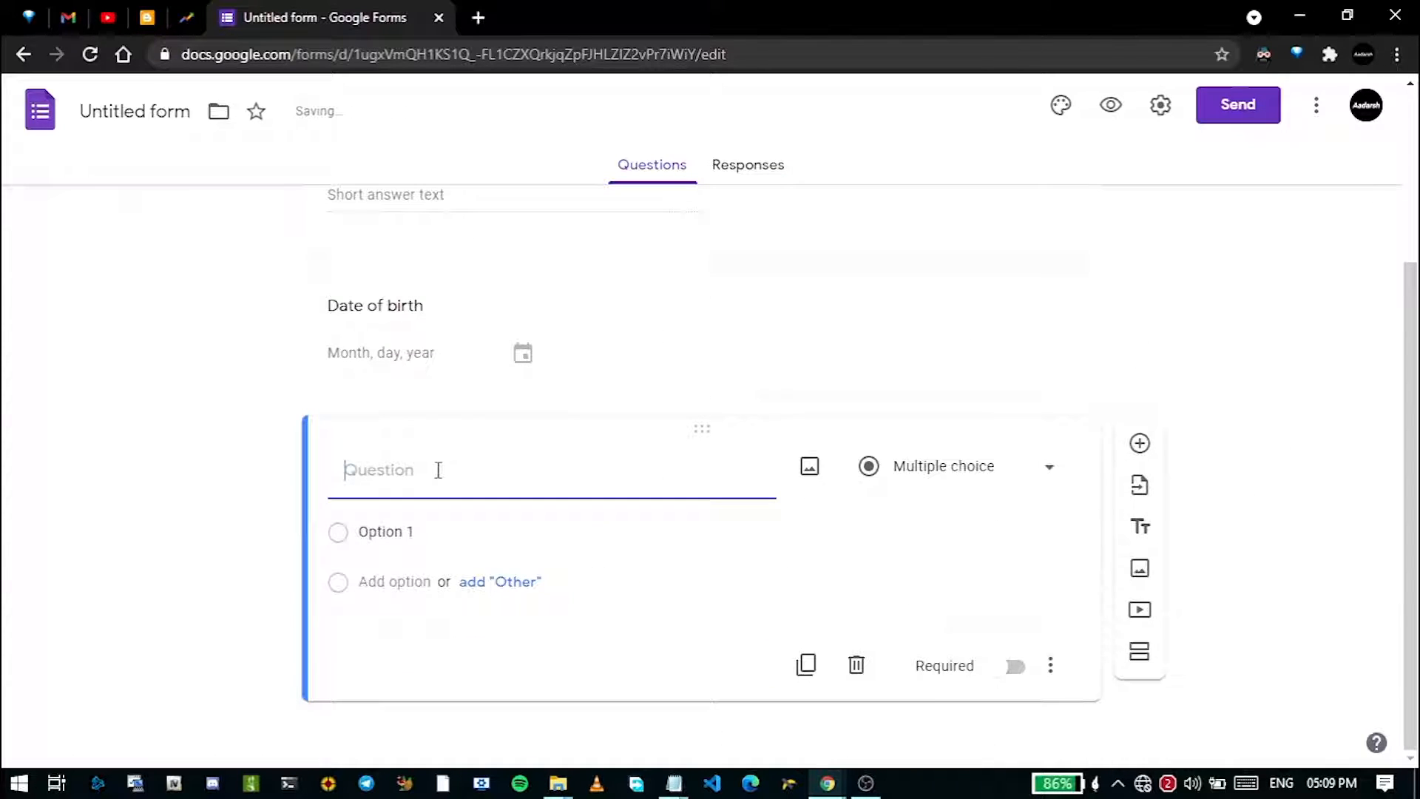
{"action": "type", "text": "Mobile N"}
{"action": "type", "text": "o."}
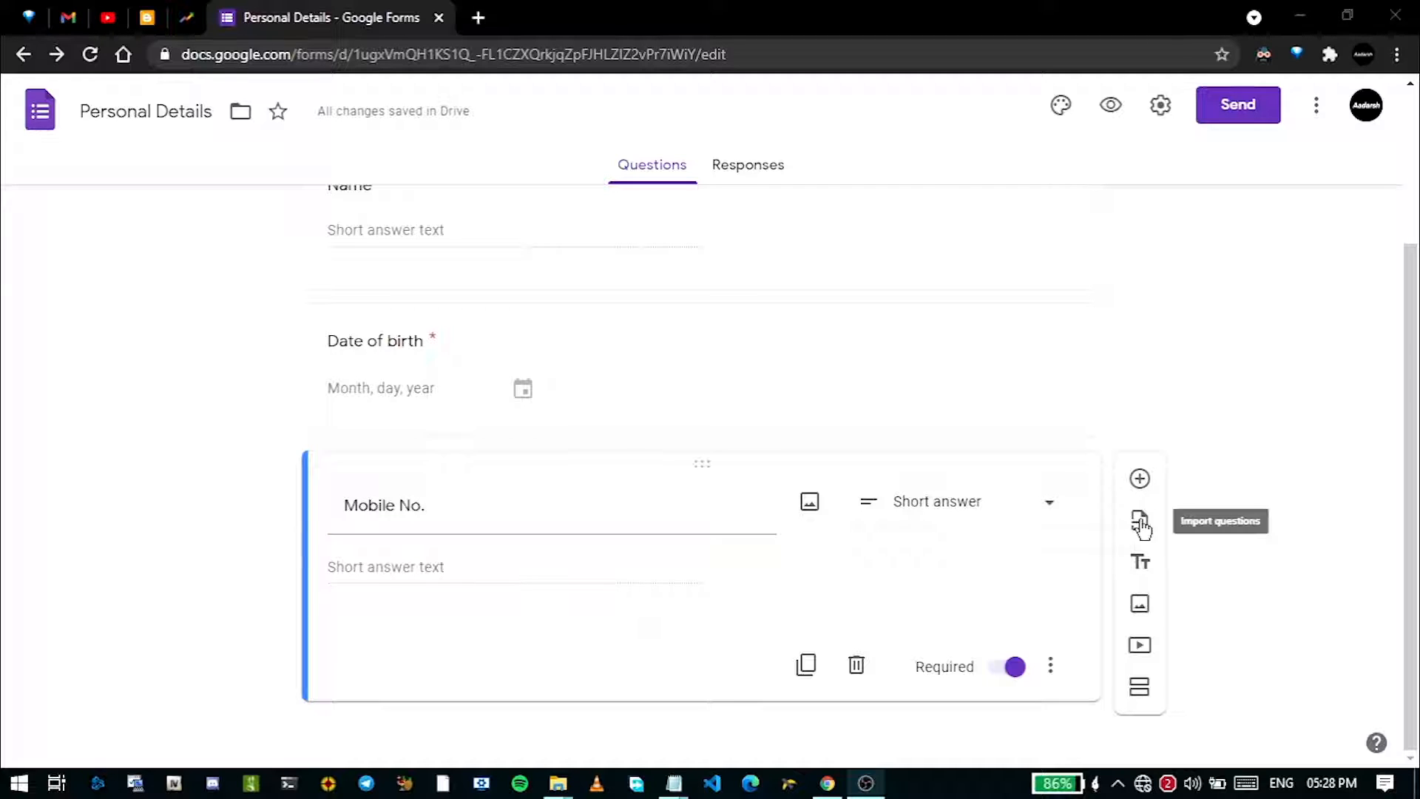
- Add a title and description block below the Mobile No. question and title it "new"
{"action": "left_click", "coordinate": [1142, 566]}
{"action": "key", "text": "BackSpace"}
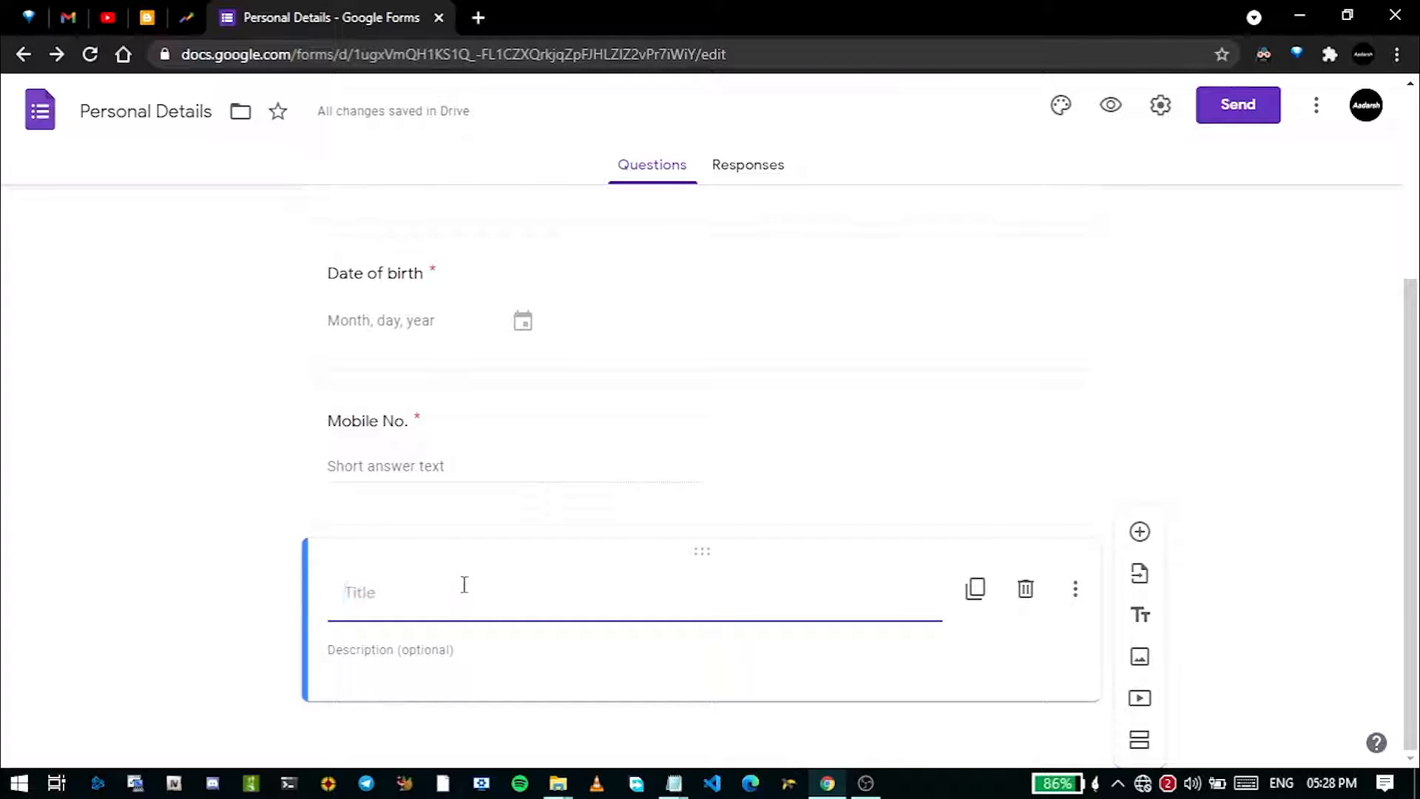
{"action": "type", "text": "new"}
- Start inserting an image into the form and view the Camera, By URL and Photos sources
{"action": "left_click", "coordinate": [1141, 657]}
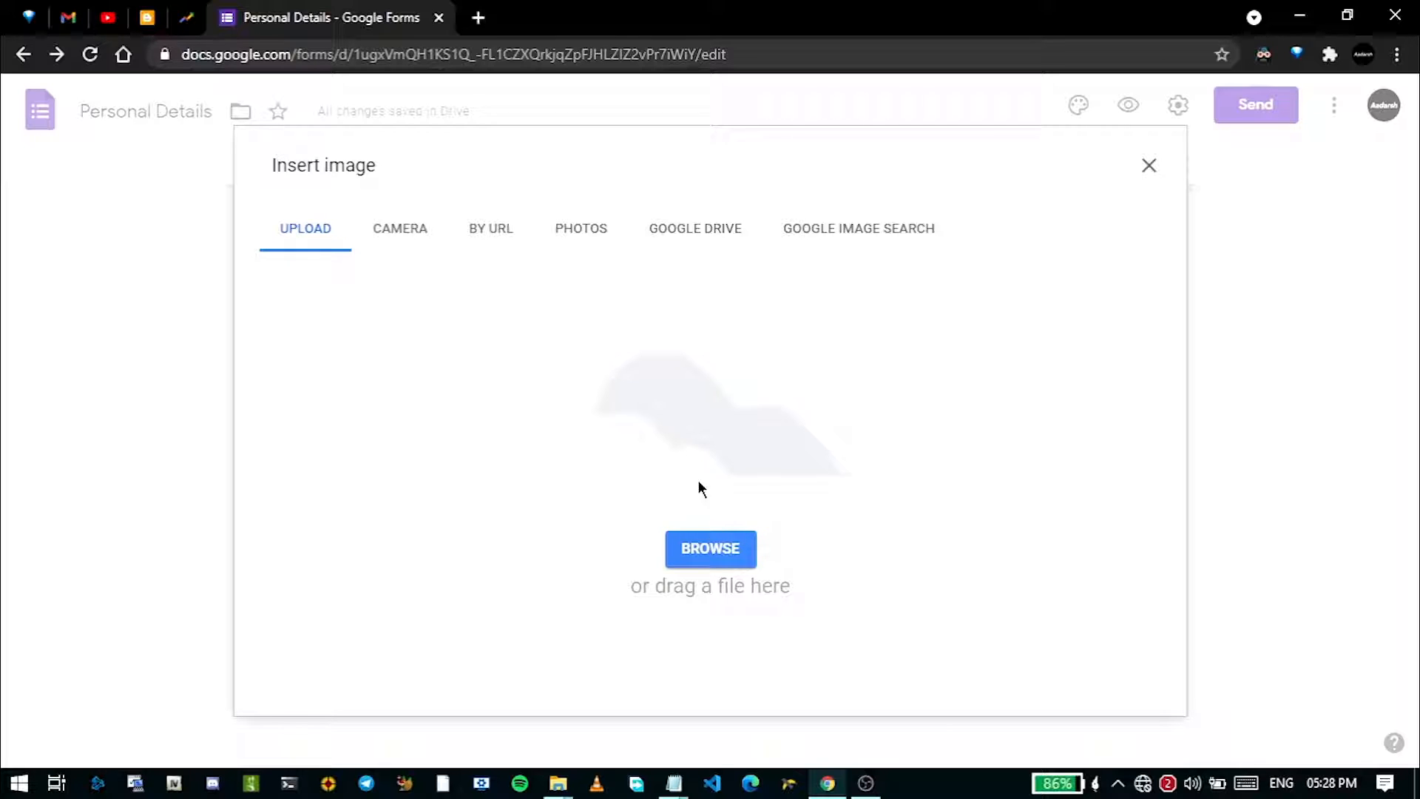
{"action": "left_click", "coordinate": [397, 229]}
{"action": "left_click", "coordinate": [463, 88]}
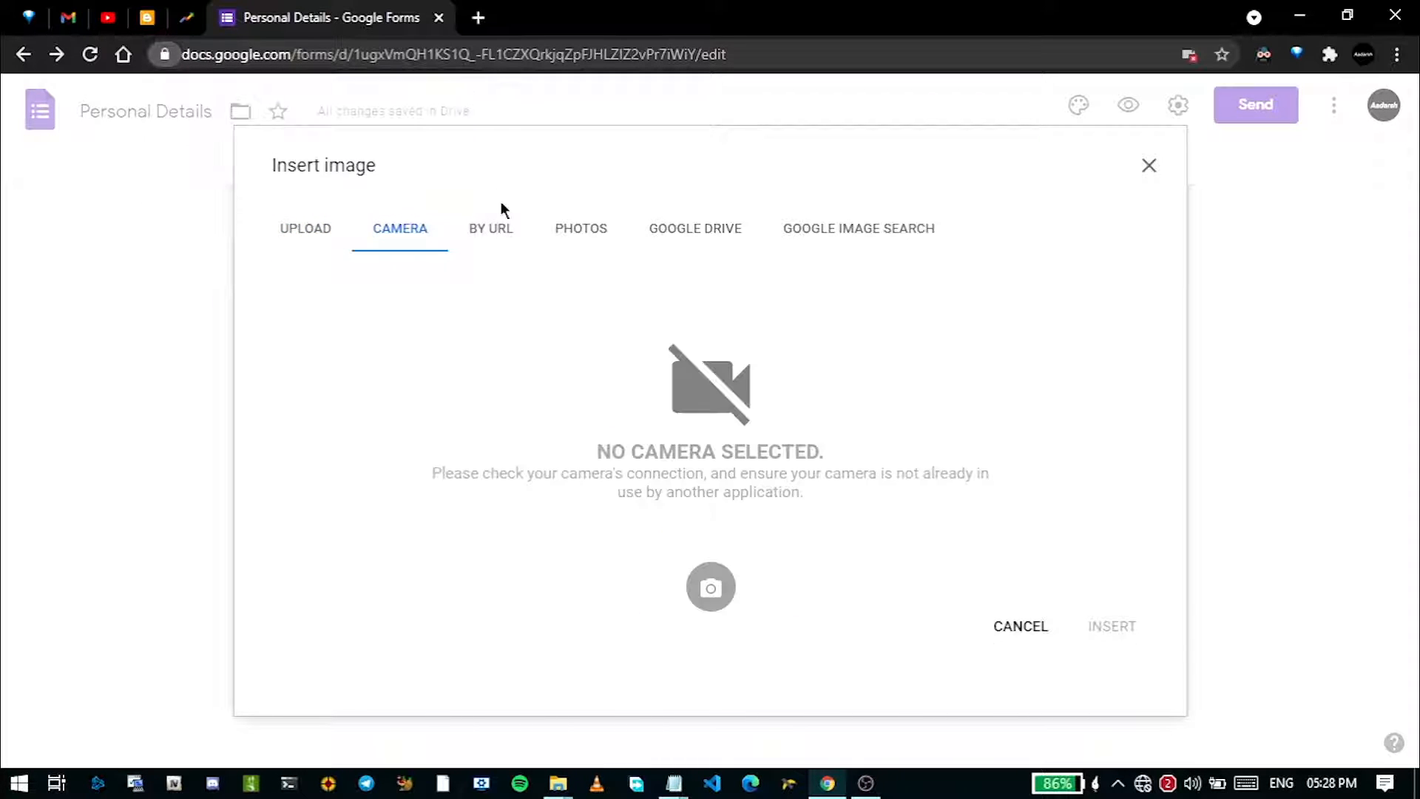
{"action": "left_click", "coordinate": [522, 243]}
{"action": "left_click", "coordinate": [589, 241]}
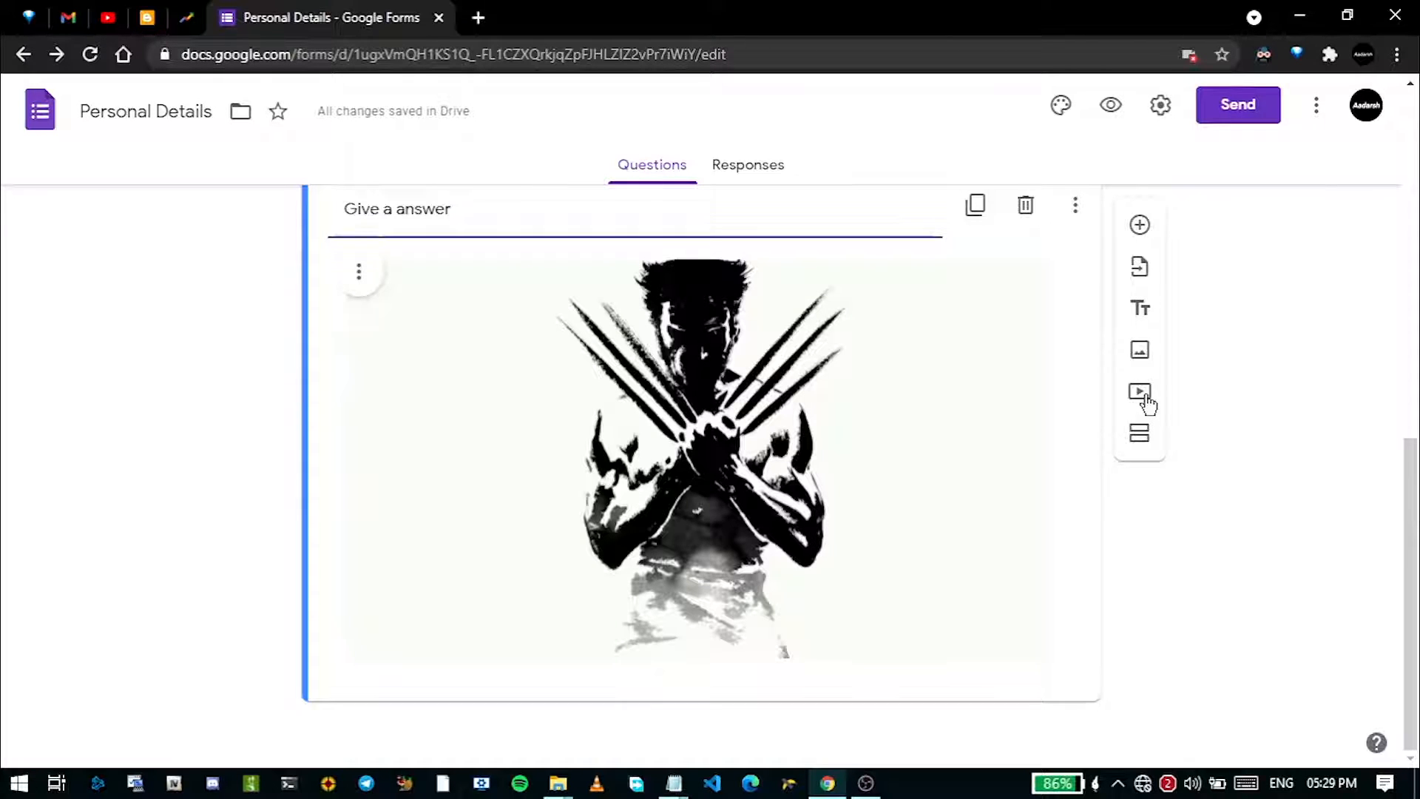
- Check the YouTube video picker without selecting a video, and add a new section after the image
{"action": "left_click", "coordinate": [1145, 400]}
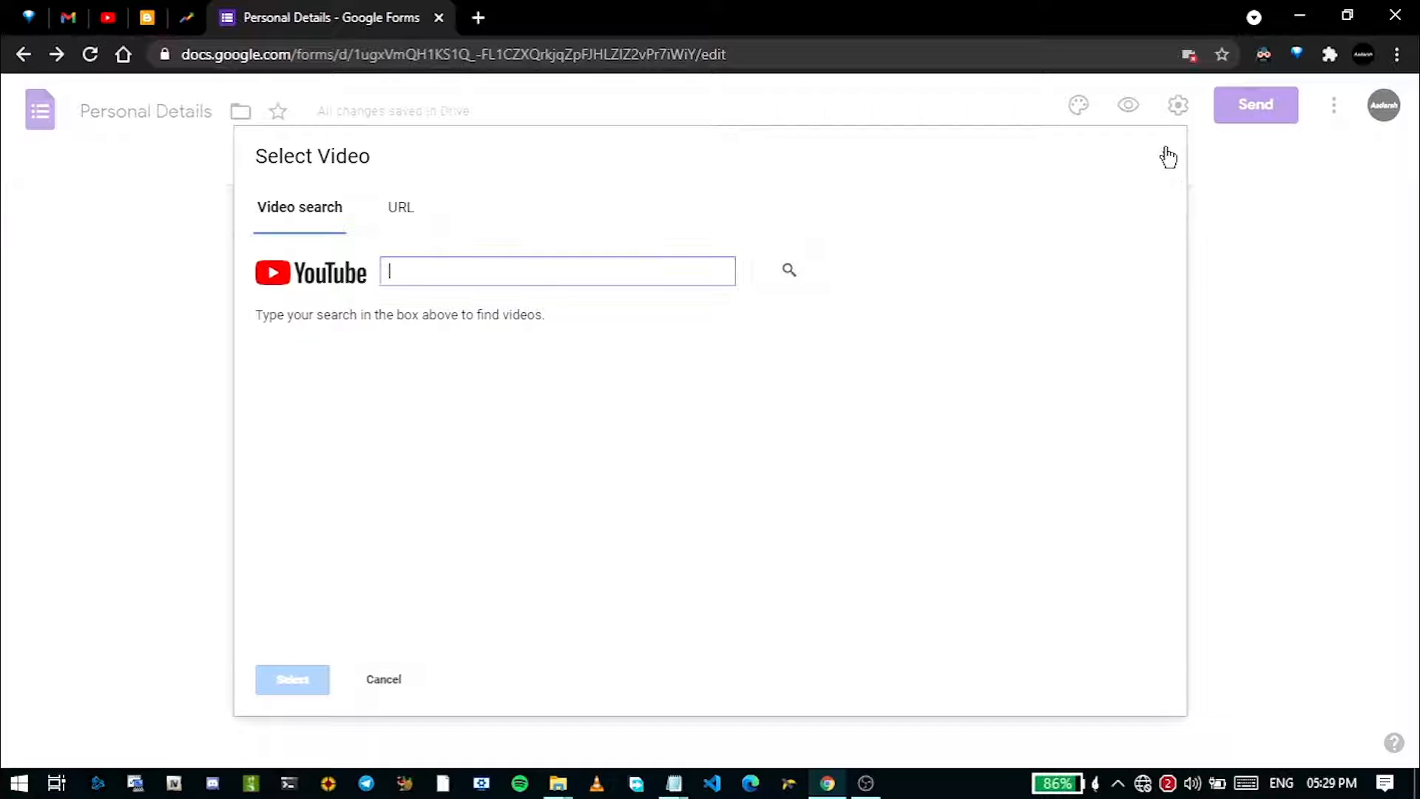
{"action": "left_click", "coordinate": [1164, 152]}
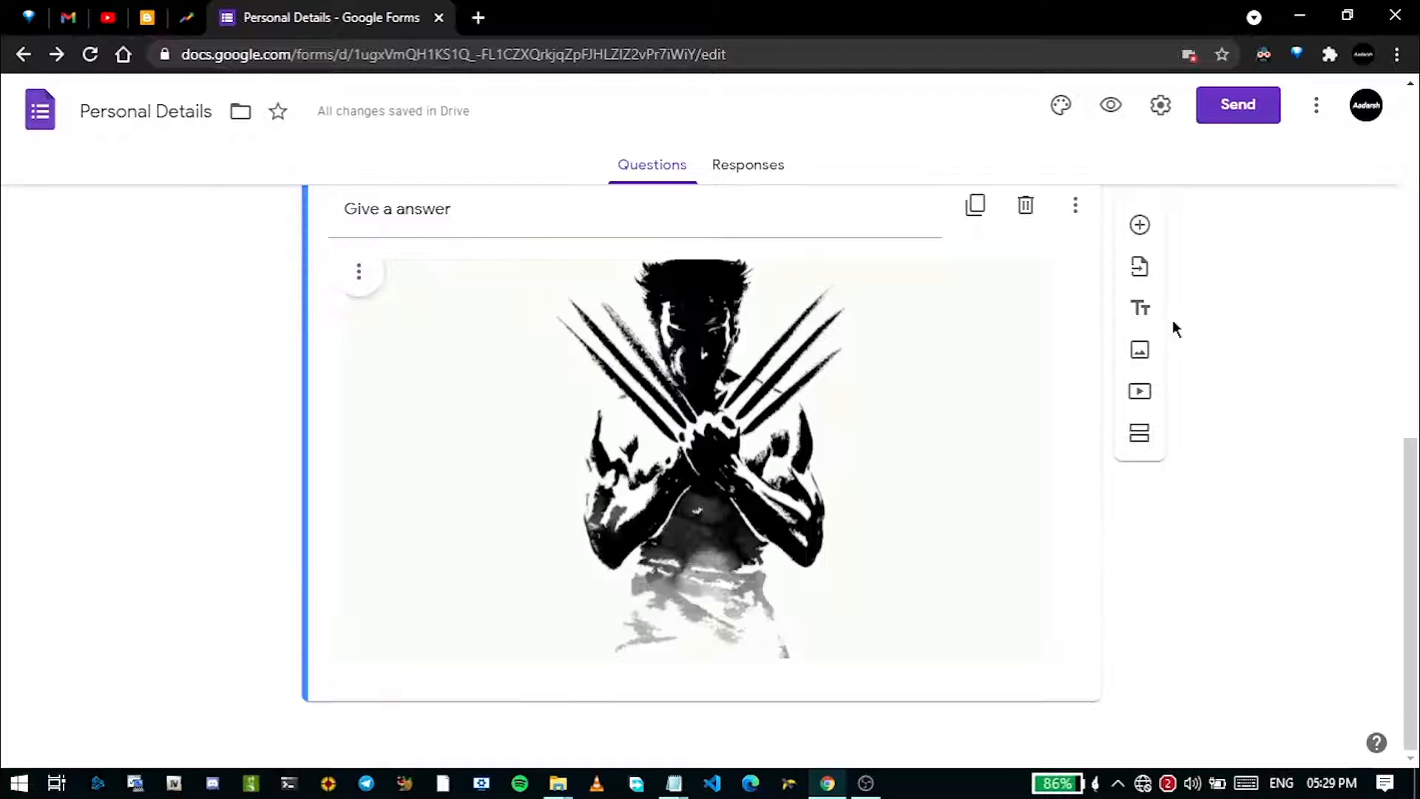
{"action": "left_click", "coordinate": [1139, 436]}
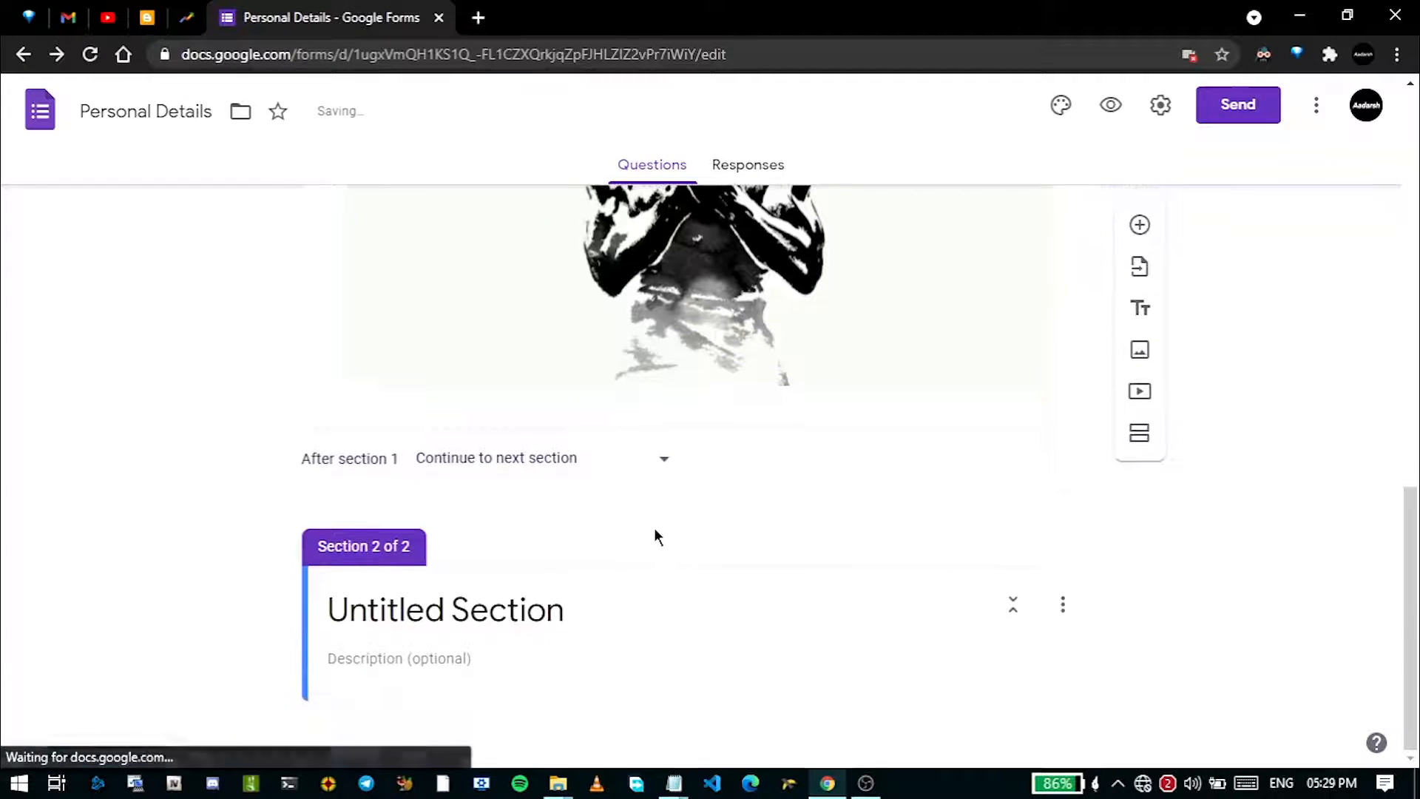
- Review the form's items from the top questions through the "new" title block and the "Give a answer" image
{"action": "scroll", "coordinate": [573, 577], "scroll_direction": "up", "scroll_amount": 13}
{"action": "scroll", "coordinate": [630, 456], "scroll_direction": "down", "scroll_amount": 8}
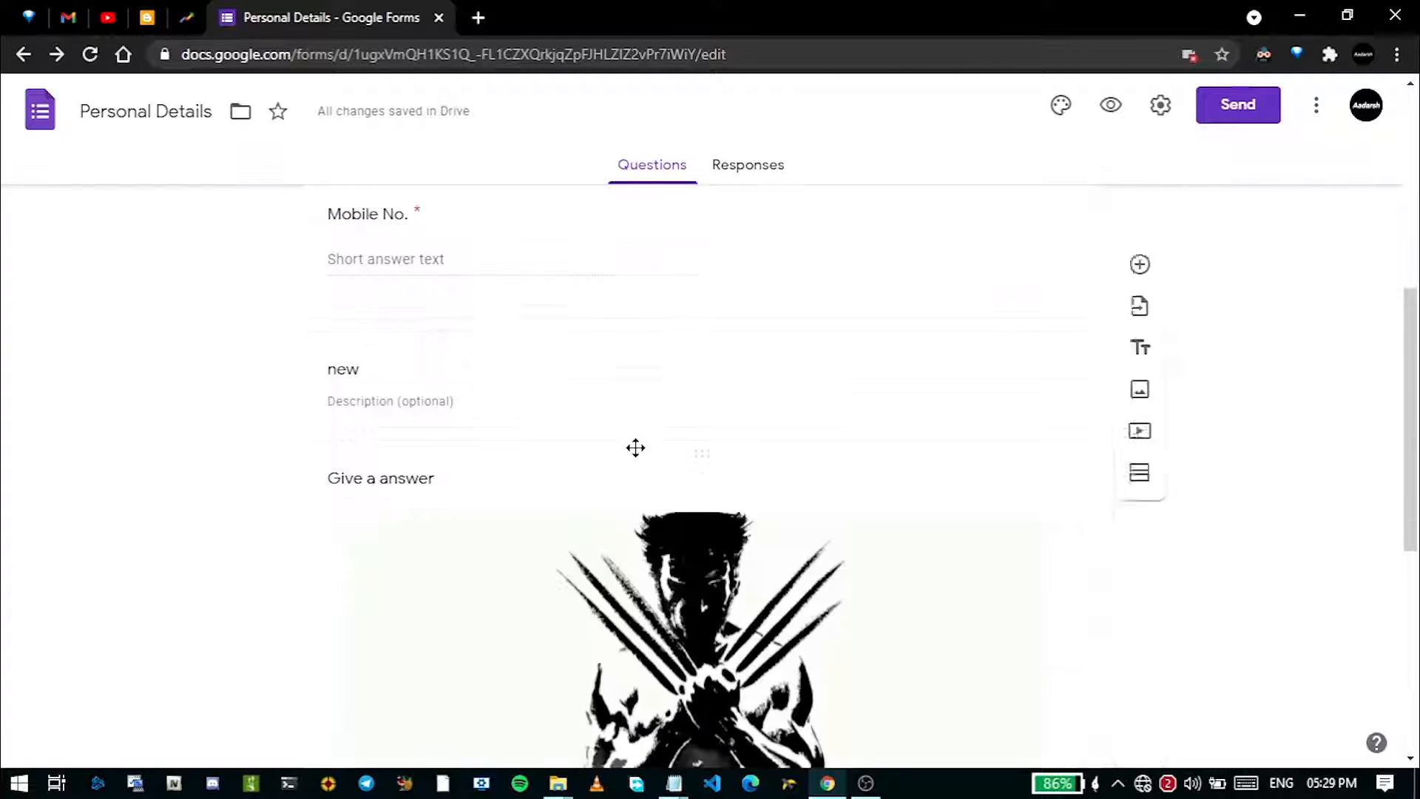
{"action": "scroll", "coordinate": [636, 446], "scroll_direction": "up", "scroll_amount": 3}
{"action": "double_click", "coordinate": [369, 480]}
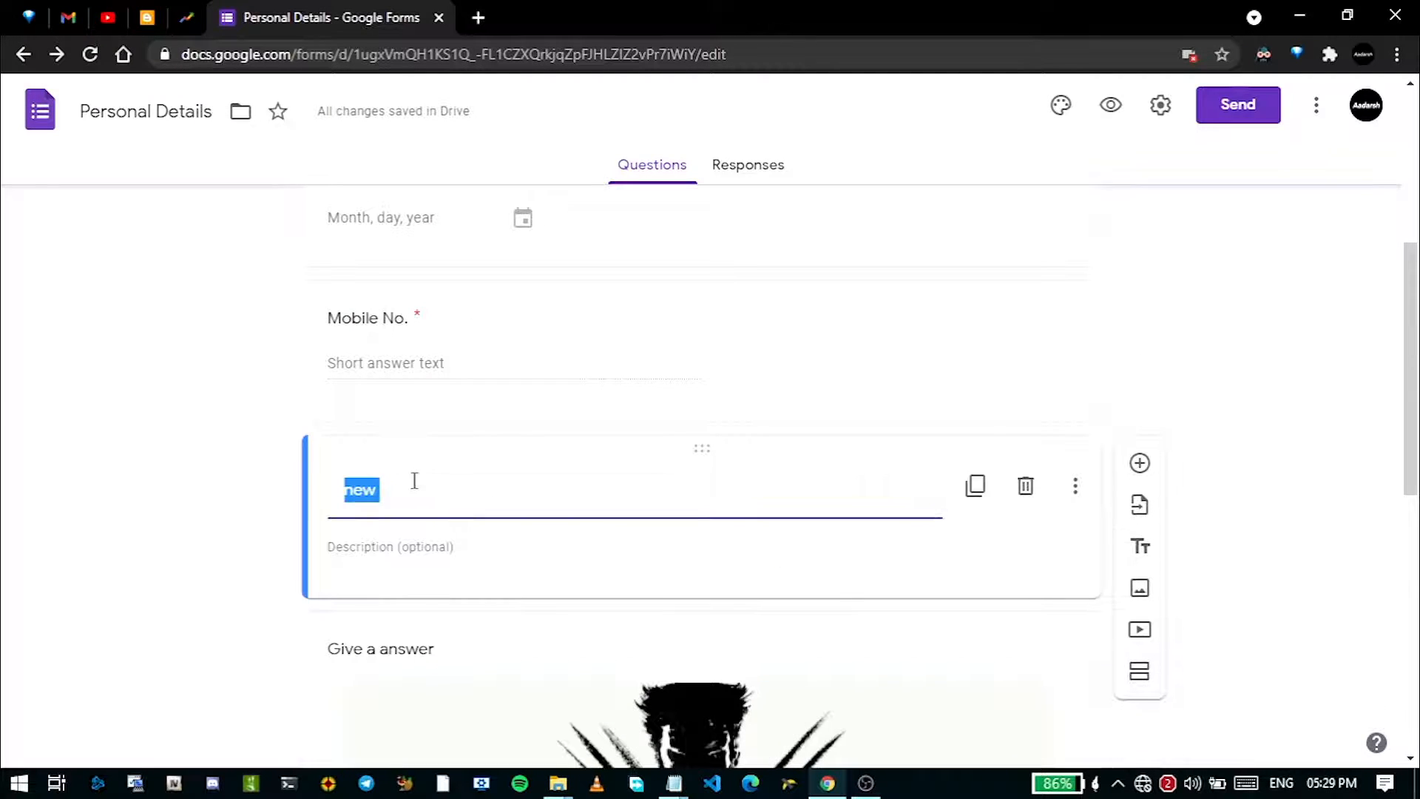
{"action": "scroll", "coordinate": [730, 531], "scroll_direction": "down", "scroll_amount": 6}
{"action": "scroll", "coordinate": [851, 536], "scroll_direction": "down", "scroll_amount": 4}
{"action": "scroll", "coordinate": [961, 529], "scroll_direction": "up", "scroll_amount": 6}
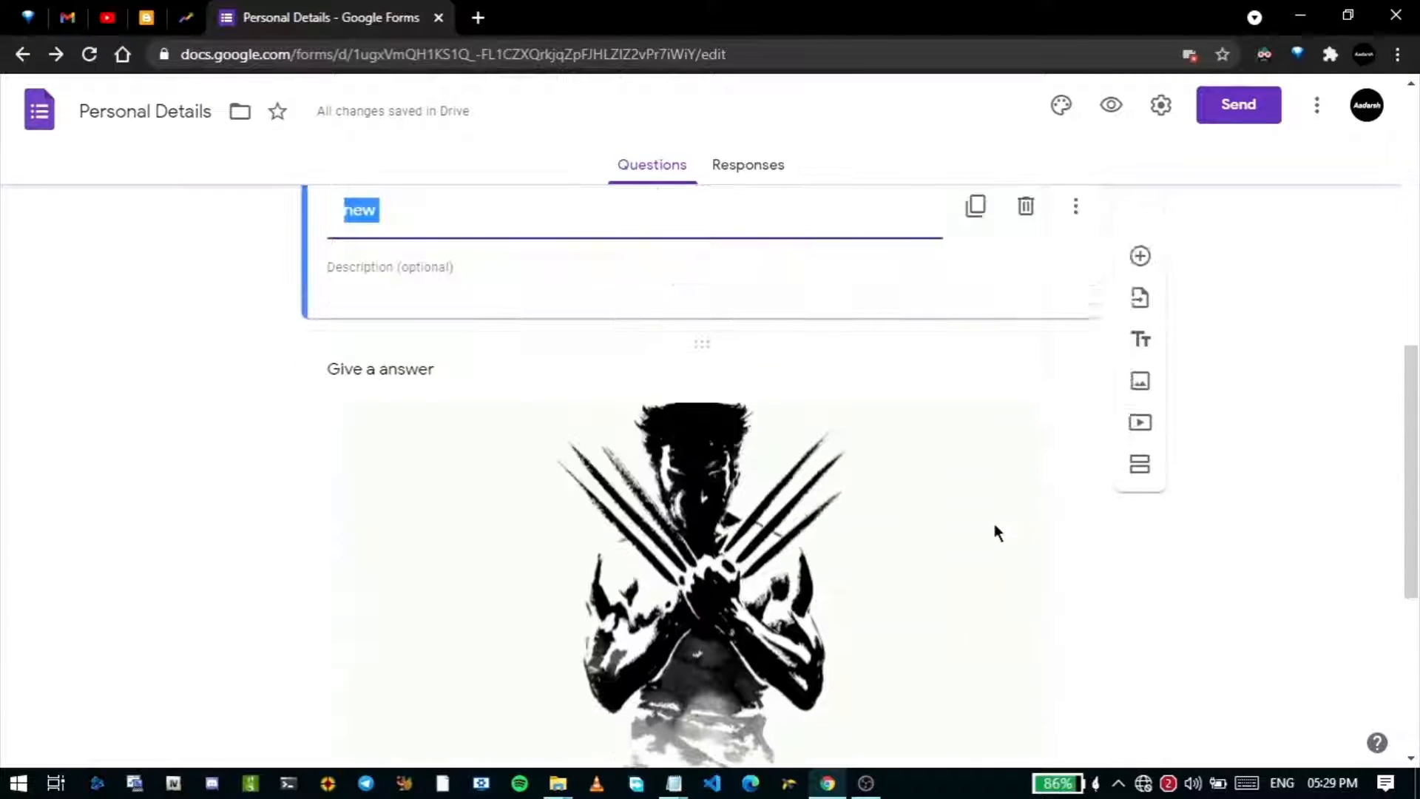
{"action": "scroll", "coordinate": [969, 495], "scroll_direction": "up", "scroll_amount": 10}
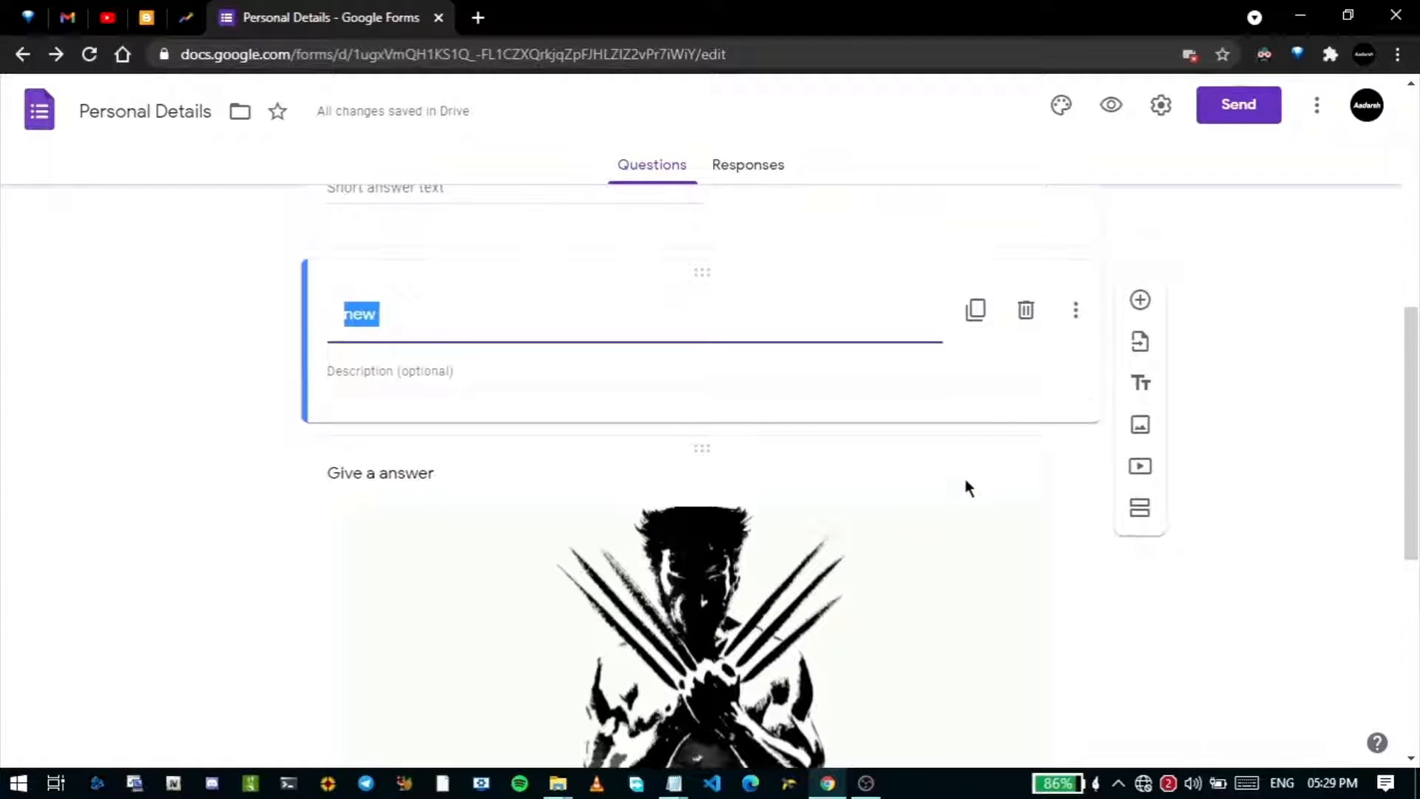
- In the form settings, enable Collect emails, set response receipts to Always, and turn on Limit to 1 response
{"action": "left_click", "coordinate": [1161, 105]}
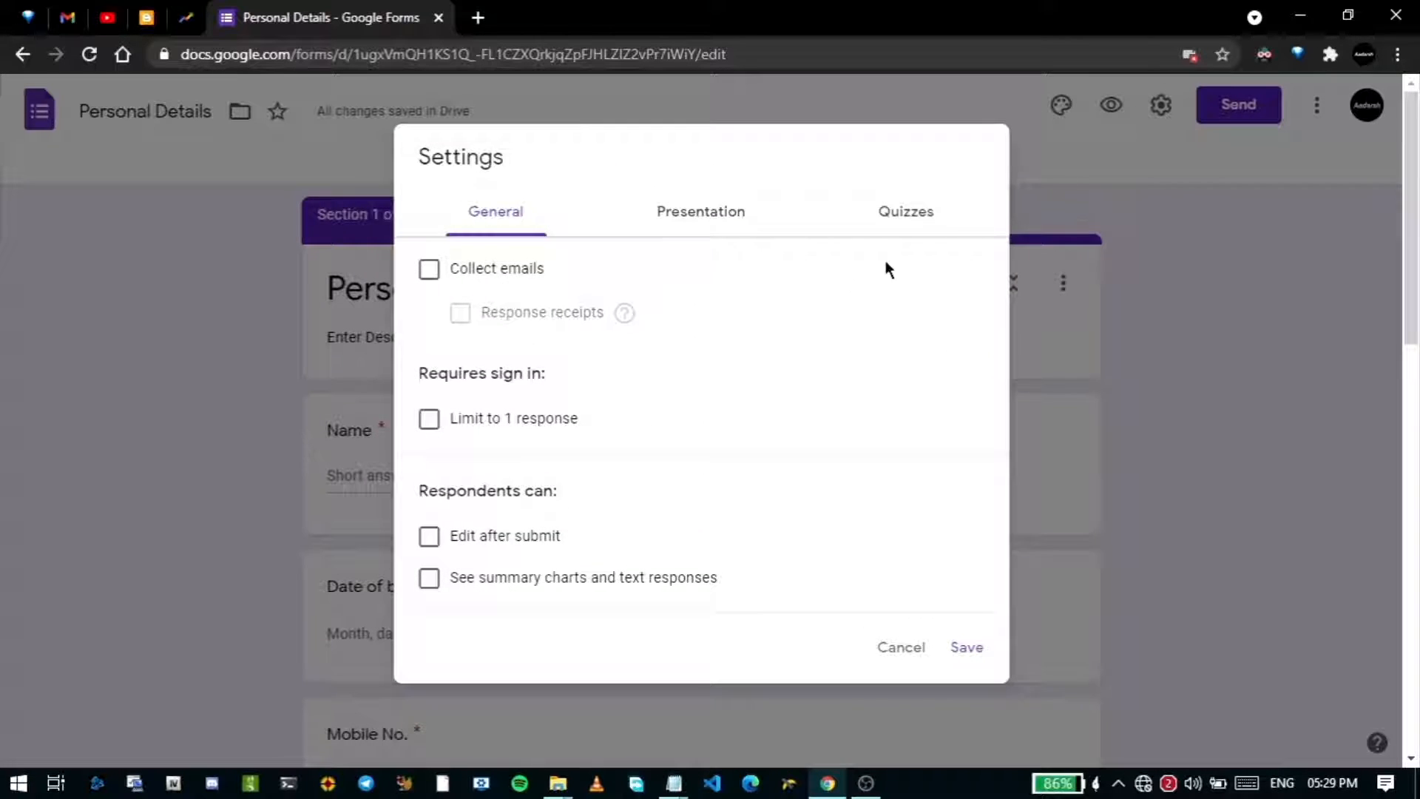
{"action": "left_click", "coordinate": [431, 271]}
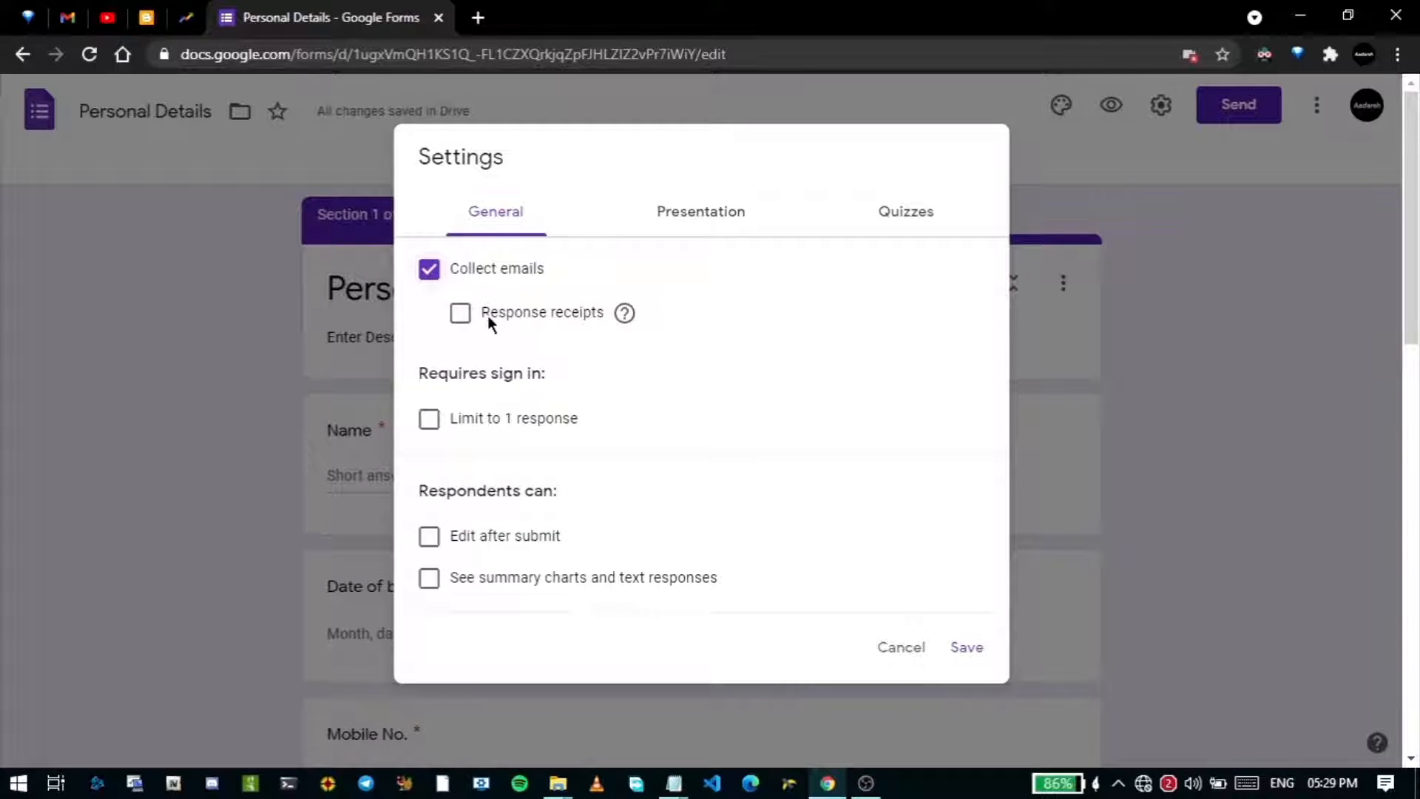
{"action": "left_click", "coordinate": [522, 323]}
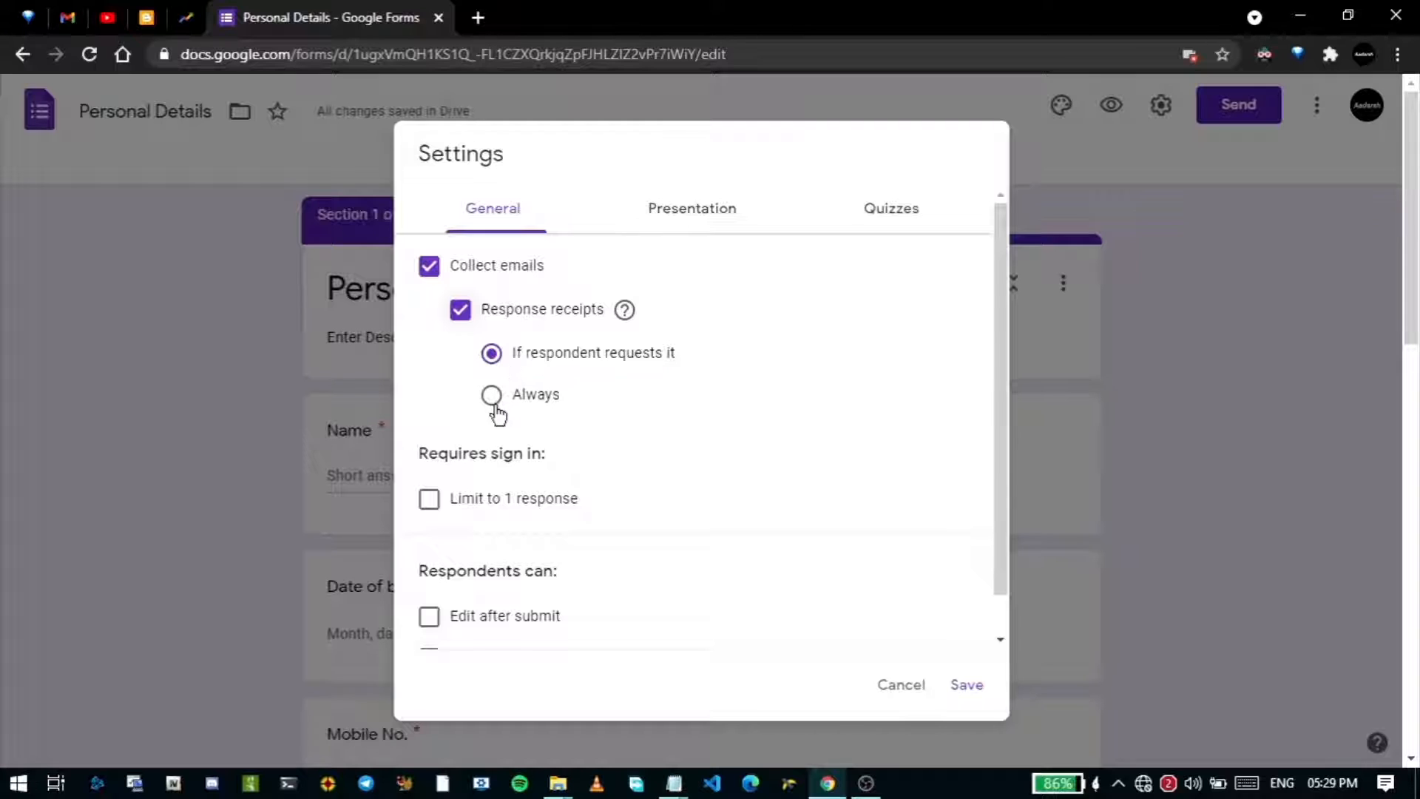
{"action": "left_click", "coordinate": [494, 408]}
{"action": "scroll", "coordinate": [495, 444], "scroll_direction": "down", "scroll_amount": 1}
{"action": "left_click", "coordinate": [496, 454]}
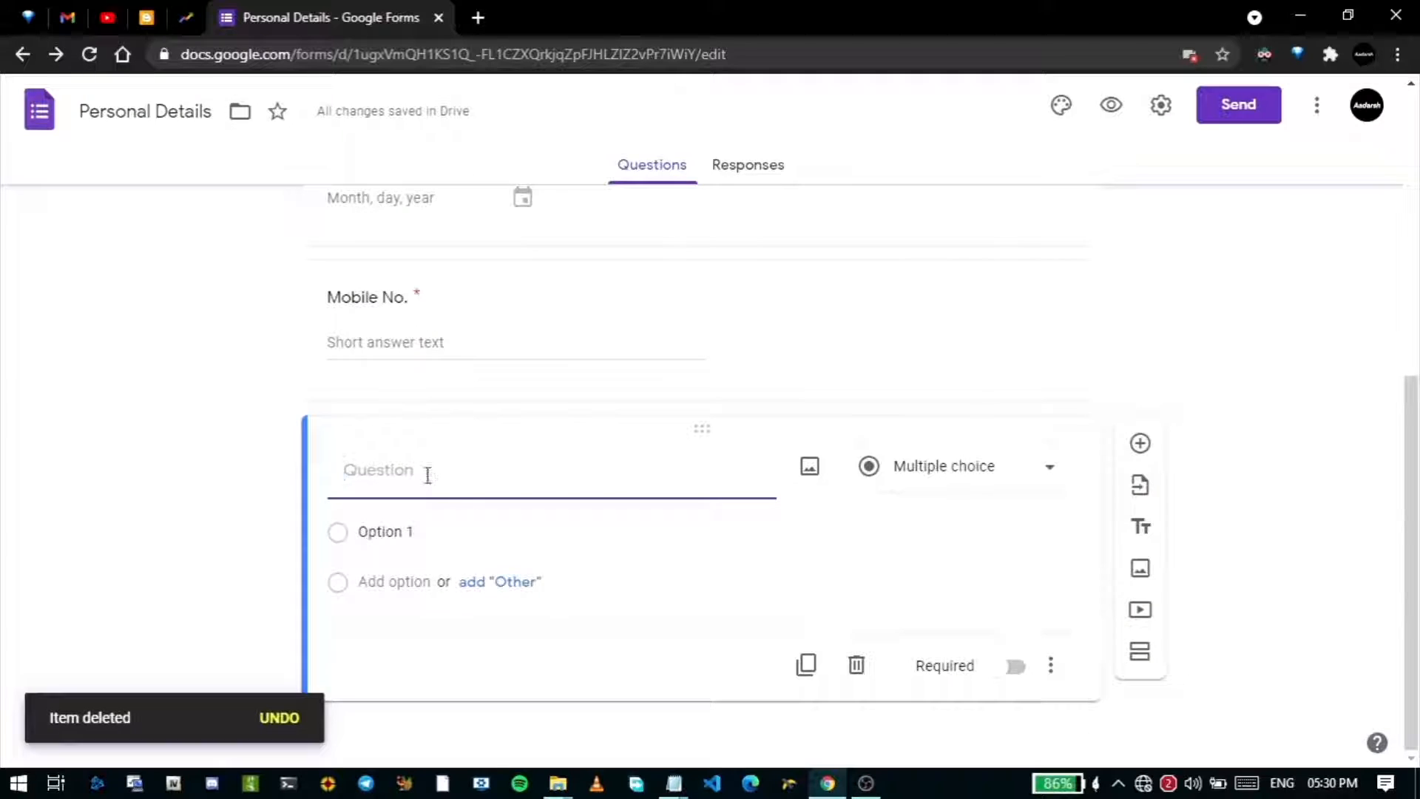
- Title the new question "Gender", add the options Female, Male, Prefer not to say and Other, and make it required
{"action": "type", "text": "Gender"}
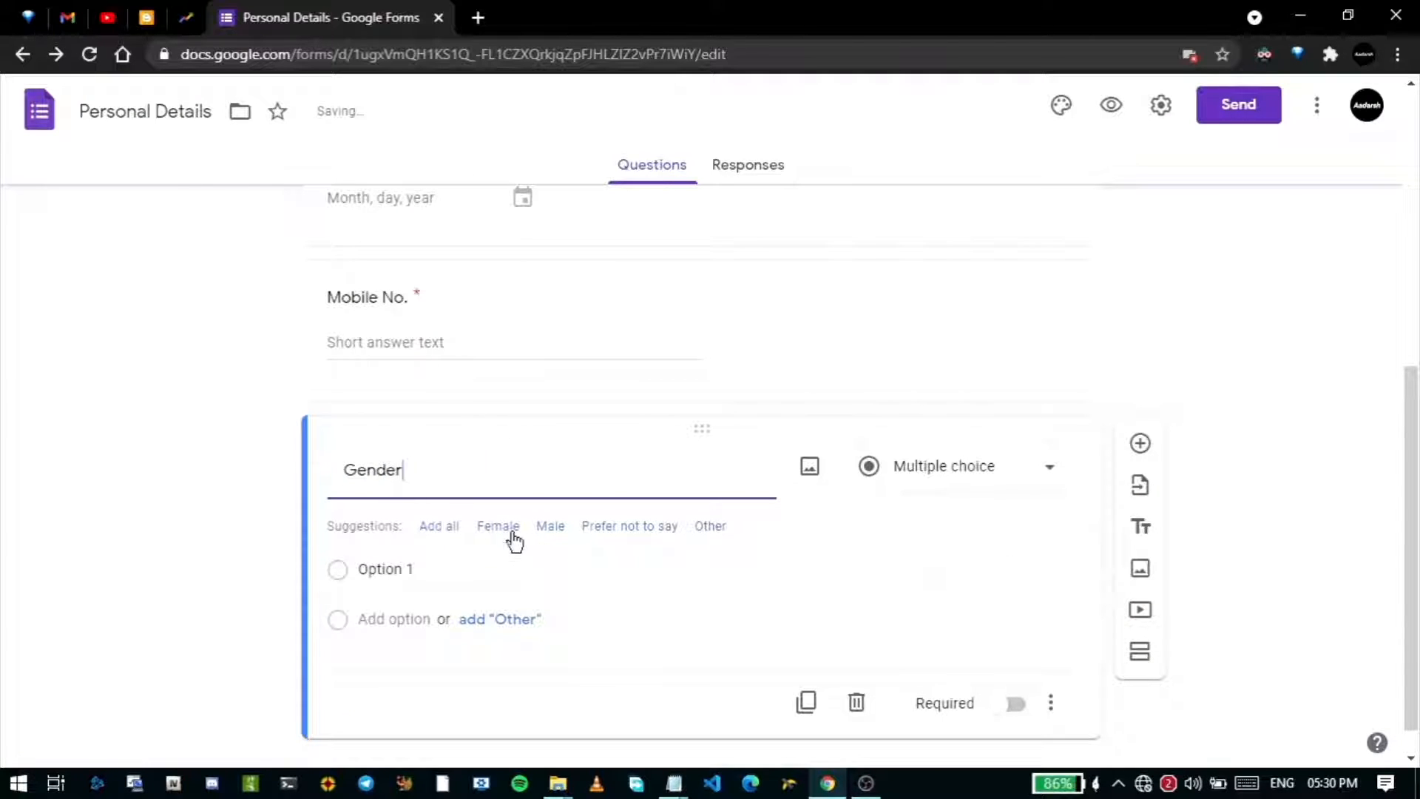
{"action": "left_click", "coordinate": [494, 531]}
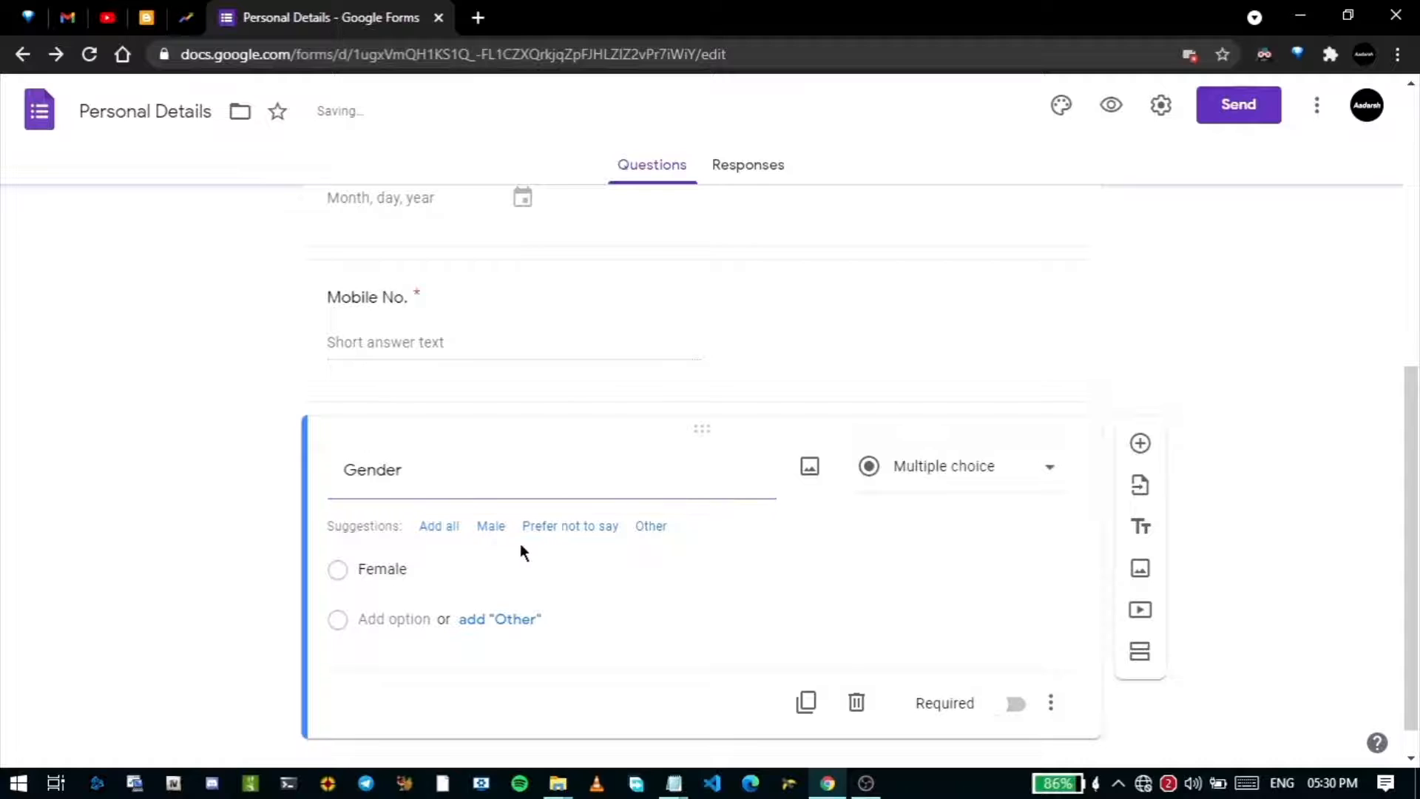
{"action": "left_click", "coordinate": [493, 533]}
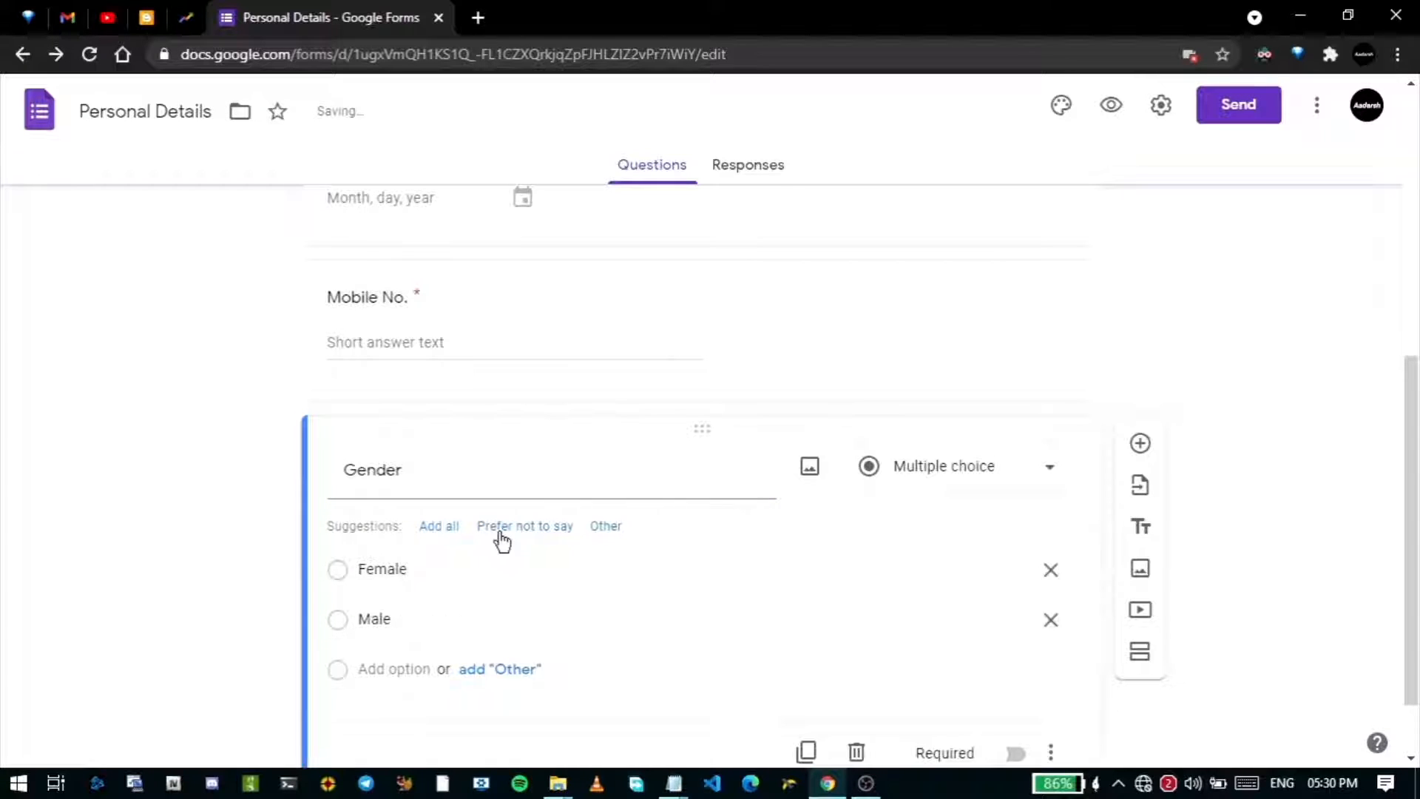
{"action": "left_click", "coordinate": [542, 528]}
{"action": "left_click", "coordinate": [499, 582]}
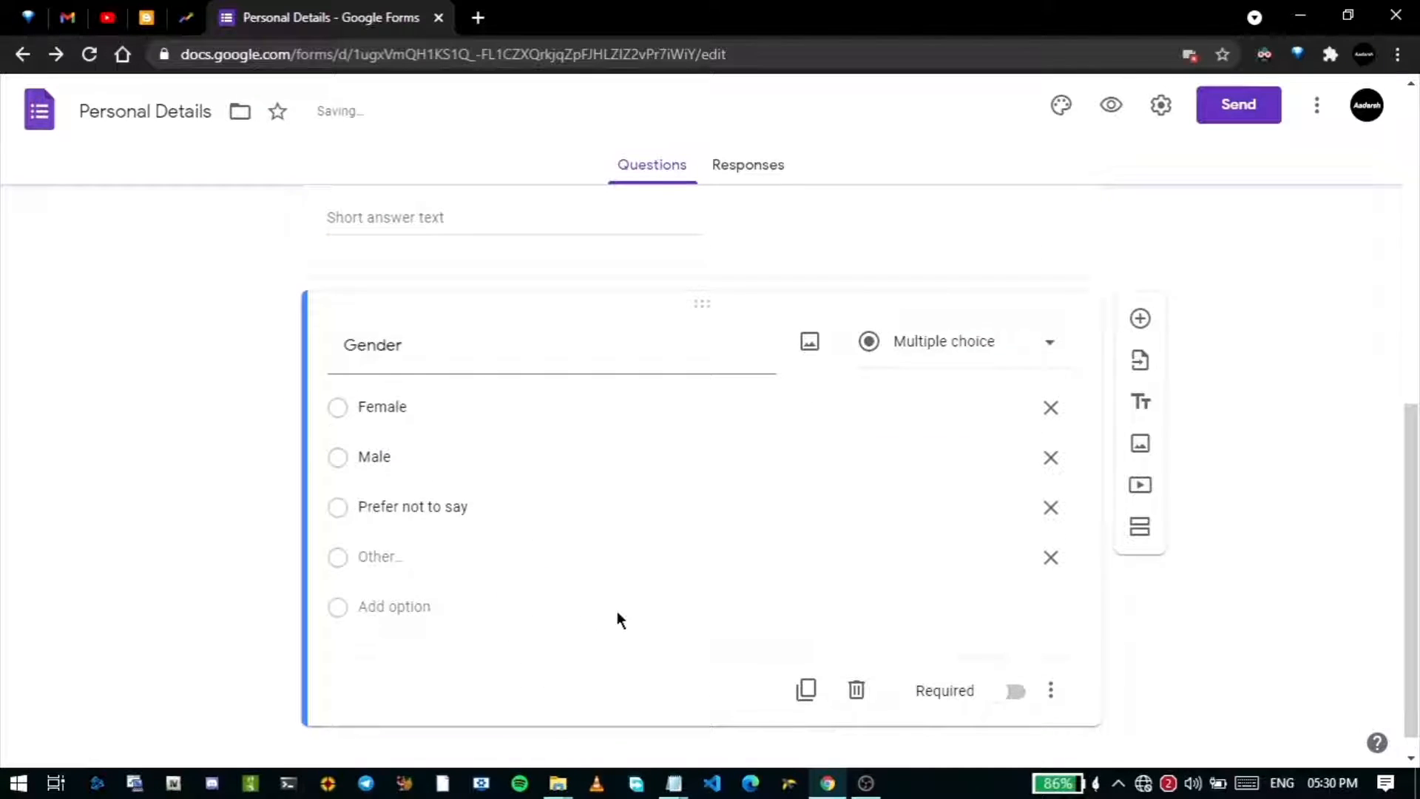
{"action": "left_click", "coordinate": [1014, 691]}
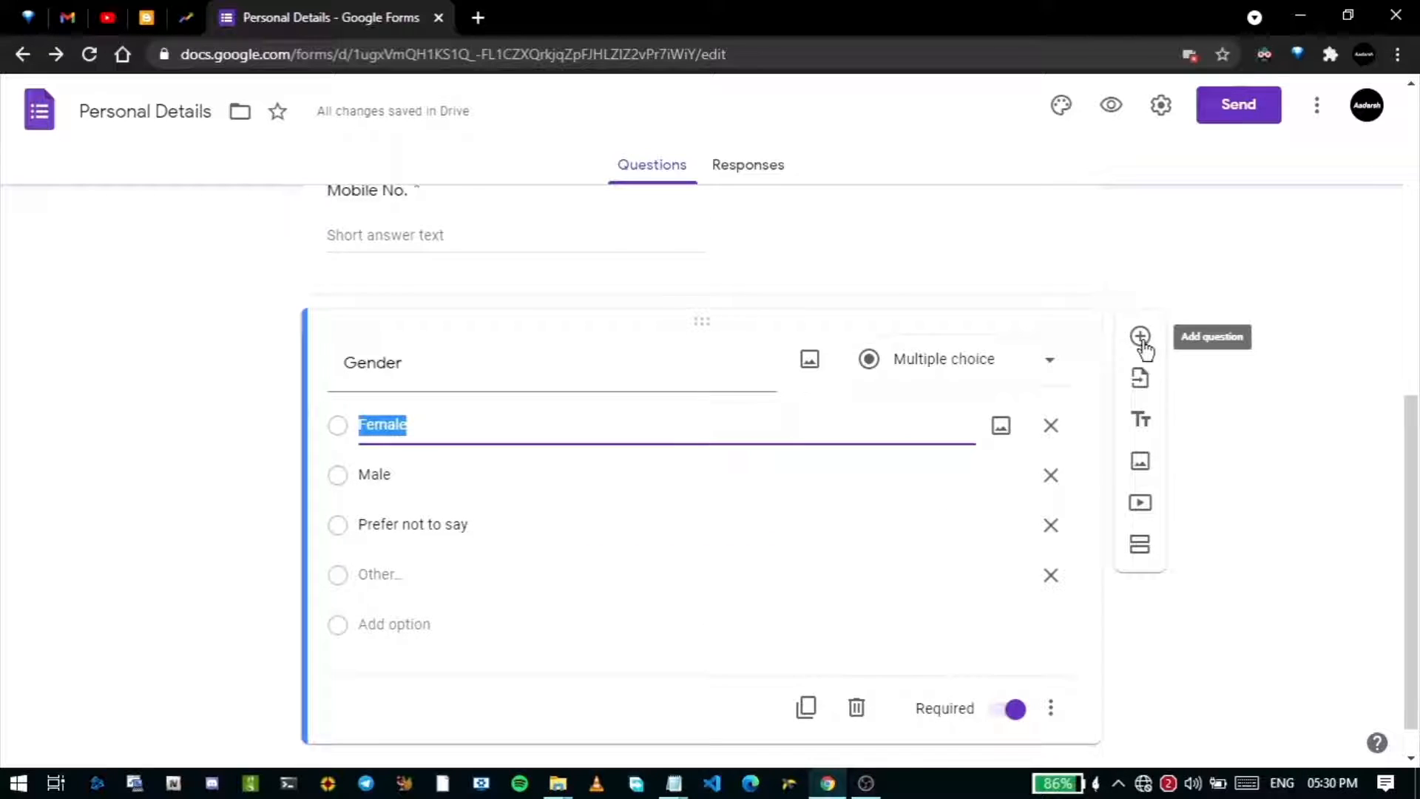
- Change the Gender question's type to Dropdown
{"action": "left_click", "coordinate": [1002, 358]}
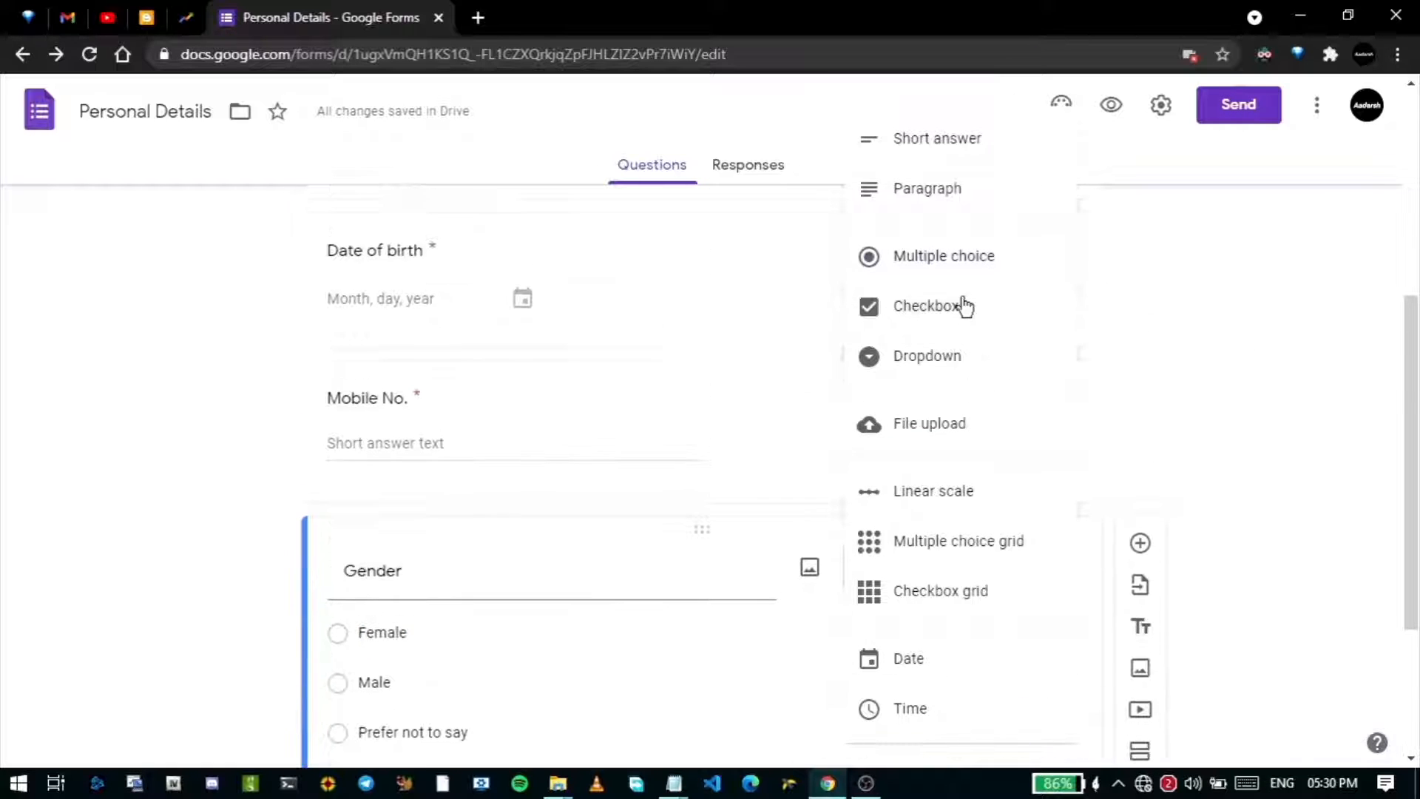
{"action": "left_click", "coordinate": [970, 353]}
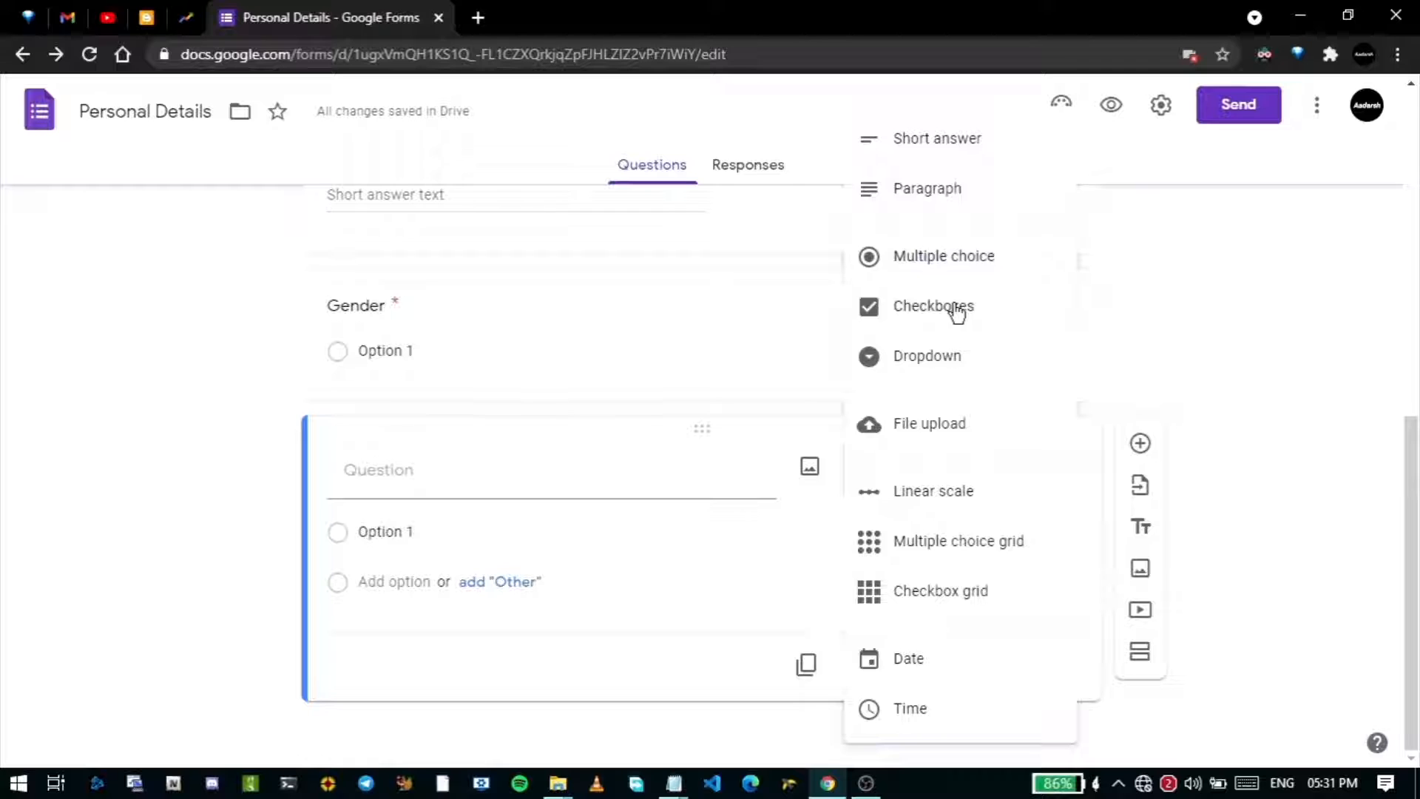
- Make the new question a Checkboxes type titled "Graduated" with the options Yes, No and Maybe
{"action": "left_click", "coordinate": [954, 310]}
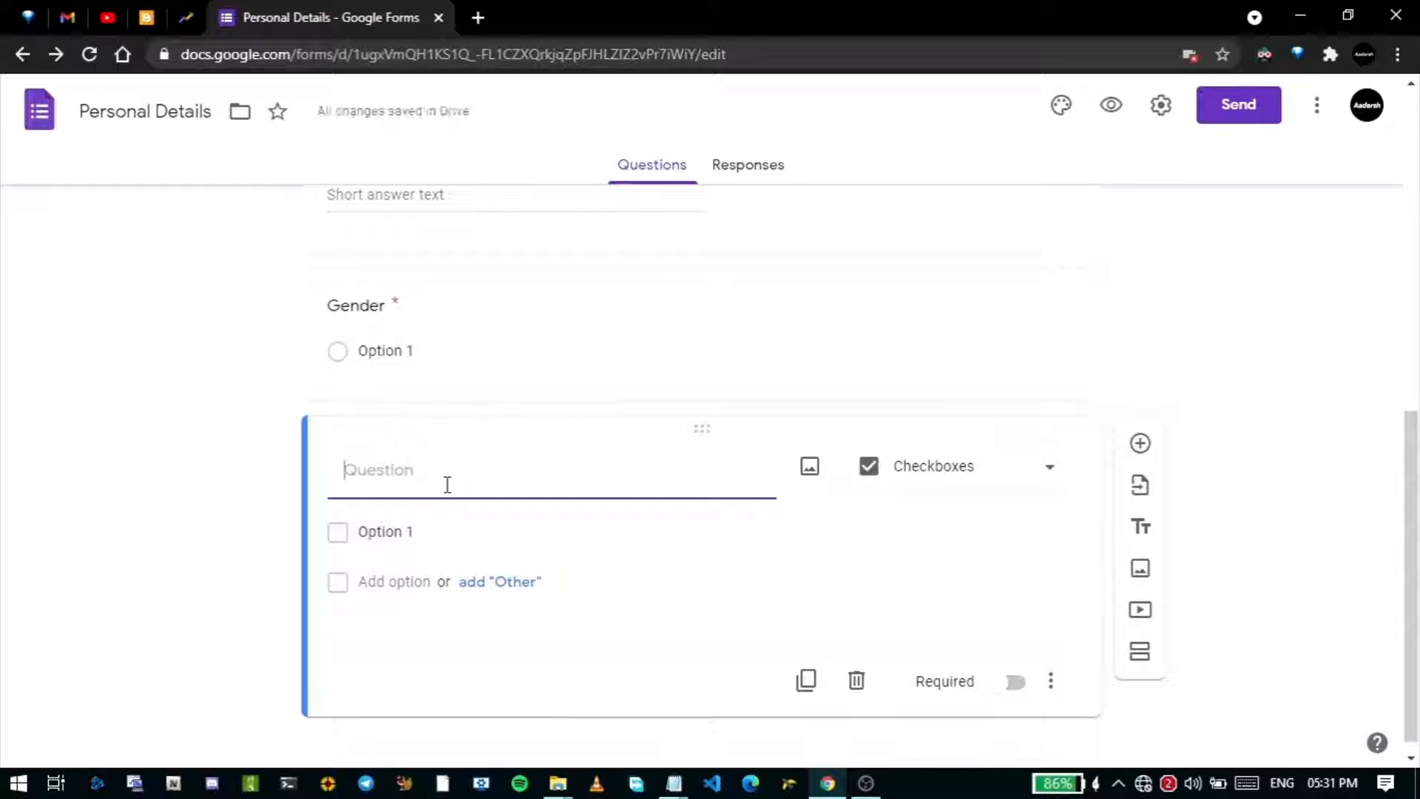
{"action": "type", "text": "Graduated"}
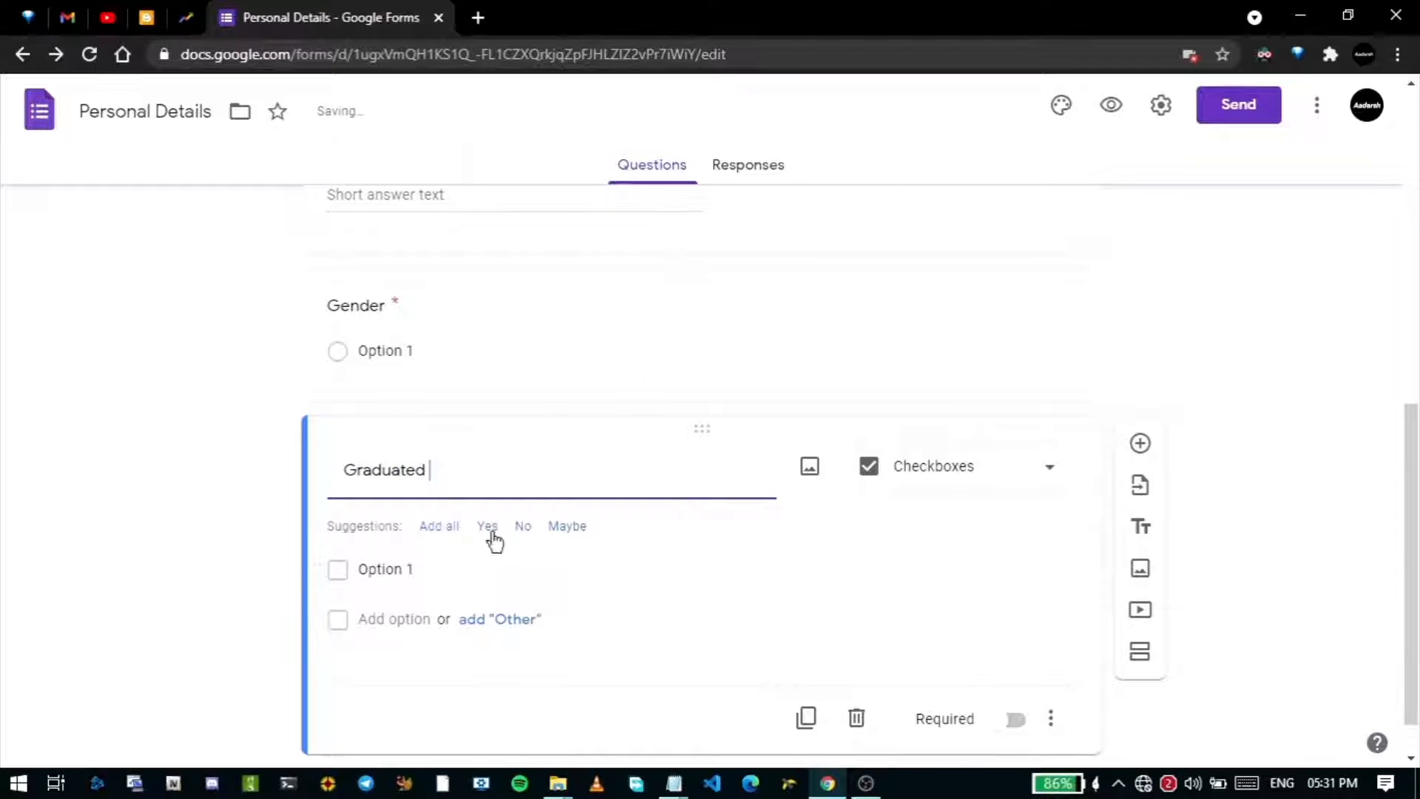
{"action": "left_click", "coordinate": [485, 525]}
{"action": "left_click", "coordinate": [421, 662]}
{"action": "left_click", "coordinate": [648, 696]}
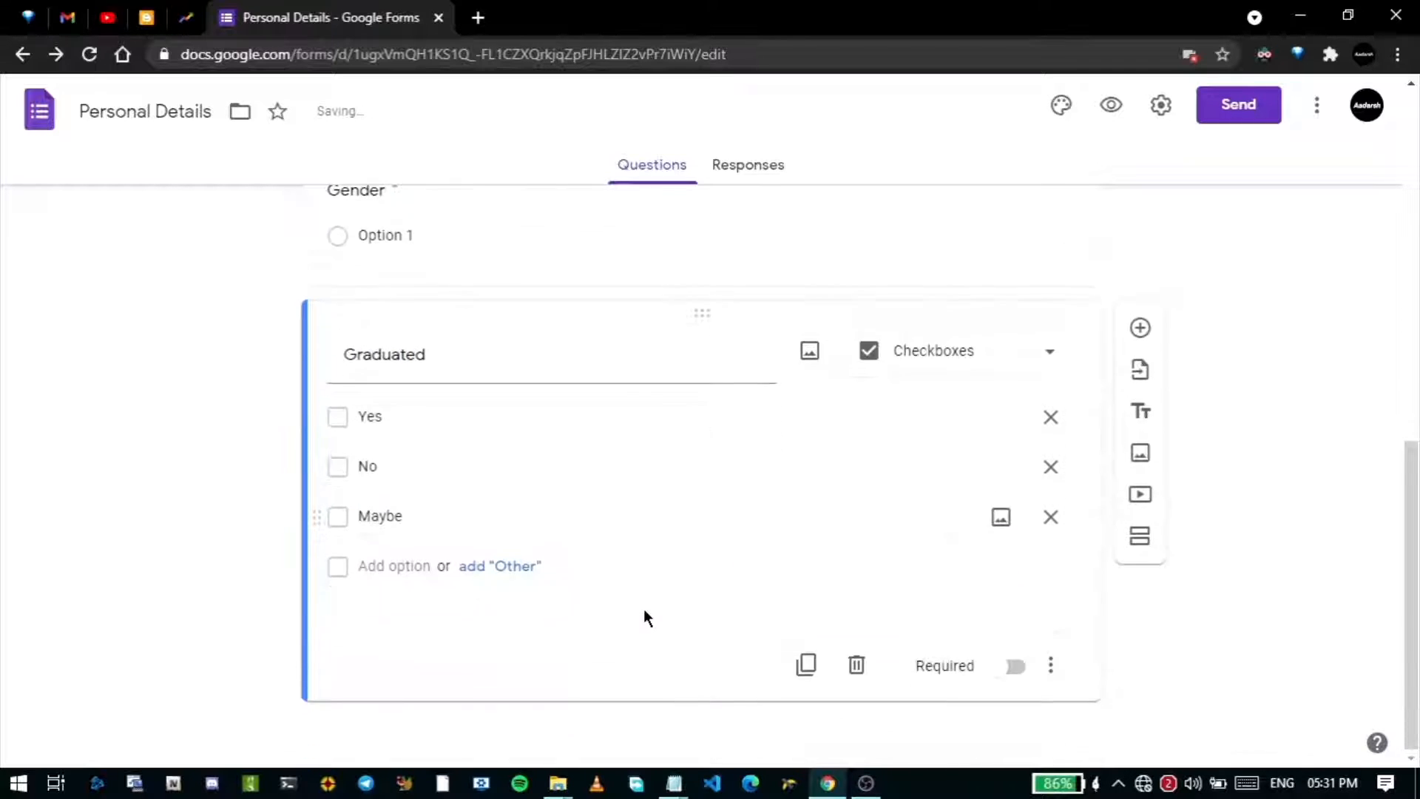
- Add a Paragraph question titled "Why are you filling this form" below Graduated
{"action": "left_click", "coordinate": [1141, 329]}
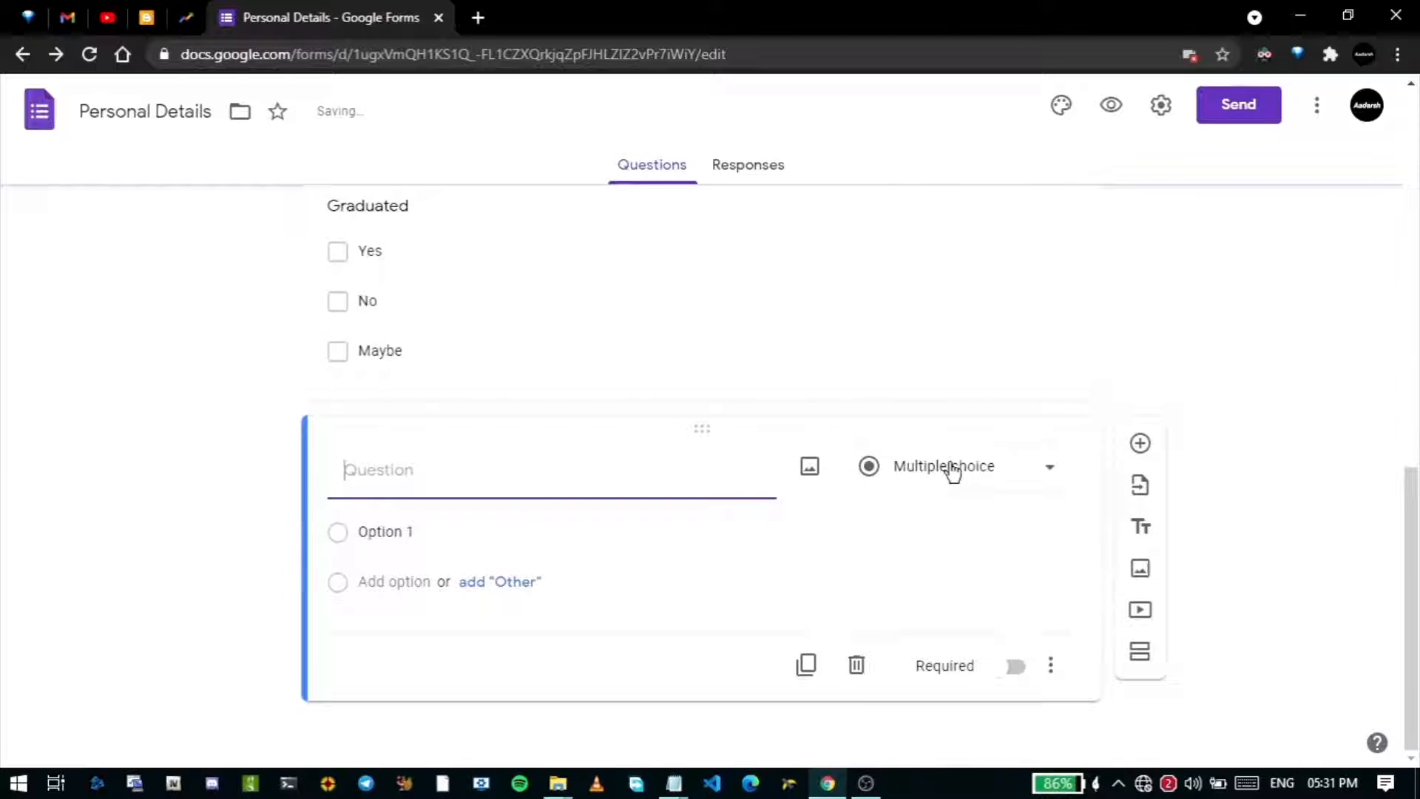
{"action": "left_click", "coordinate": [953, 471]}
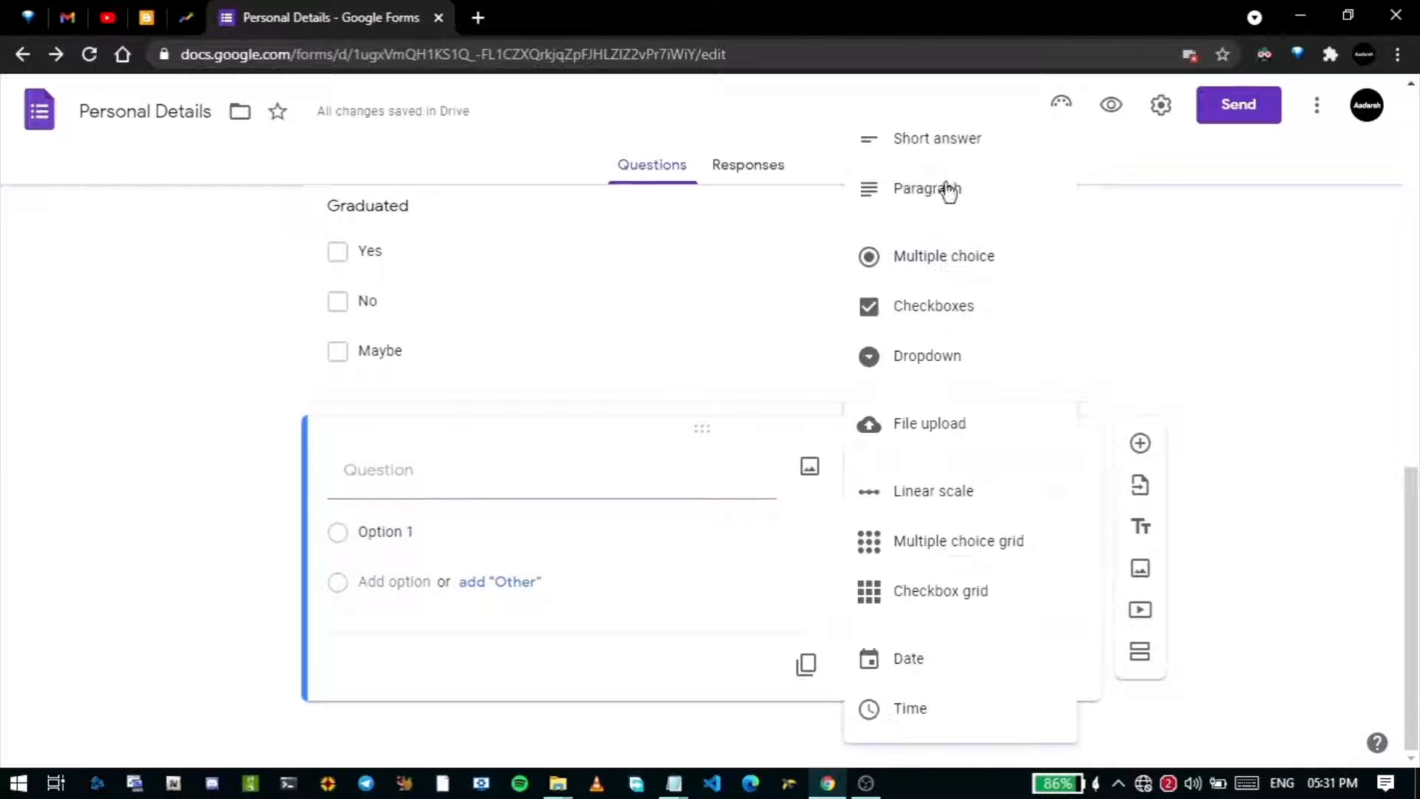
{"action": "left_click", "coordinate": [944, 190]}
{"action": "type", "text": "Why are"}
{"action": "type", "text": " you filling this fo"}
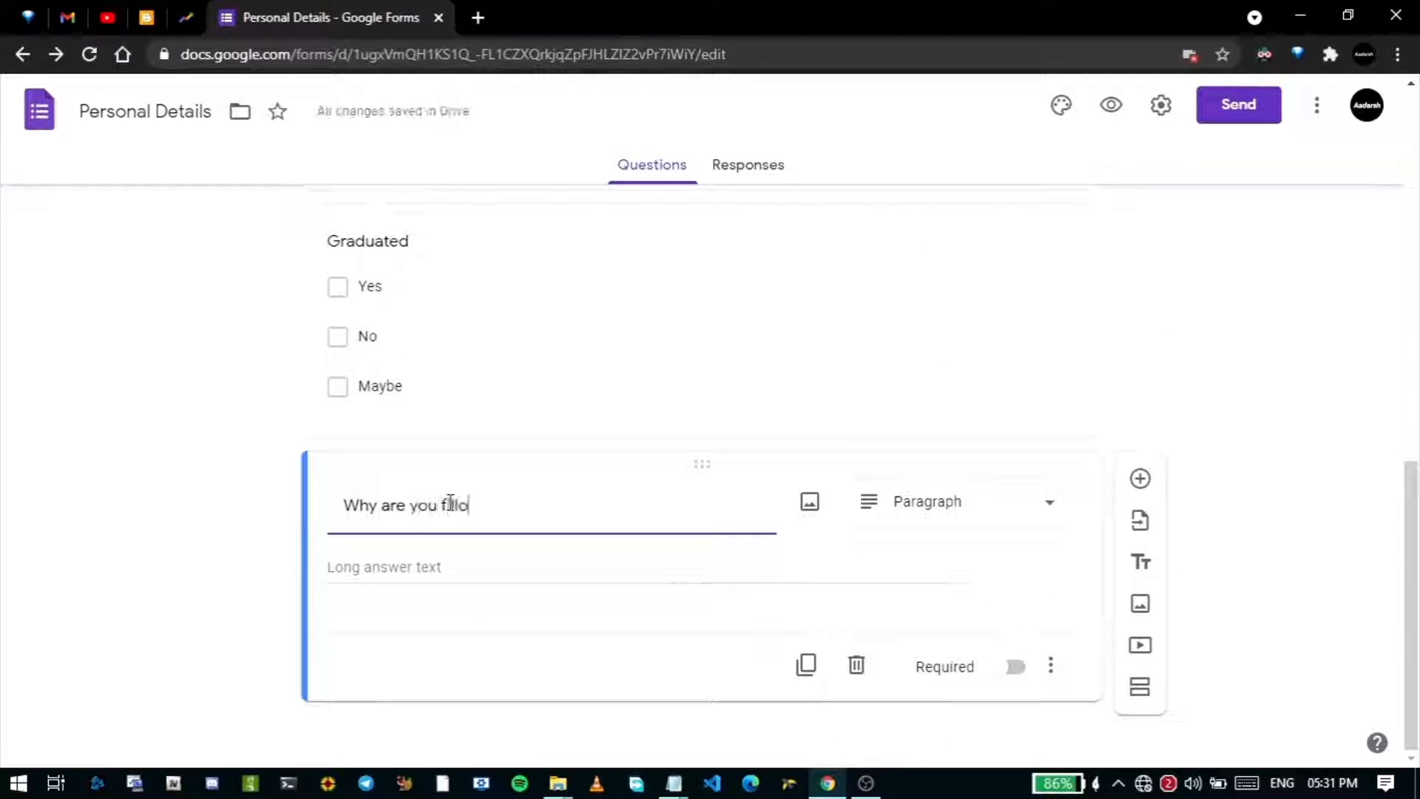
{"action": "type", "text": "rm"}
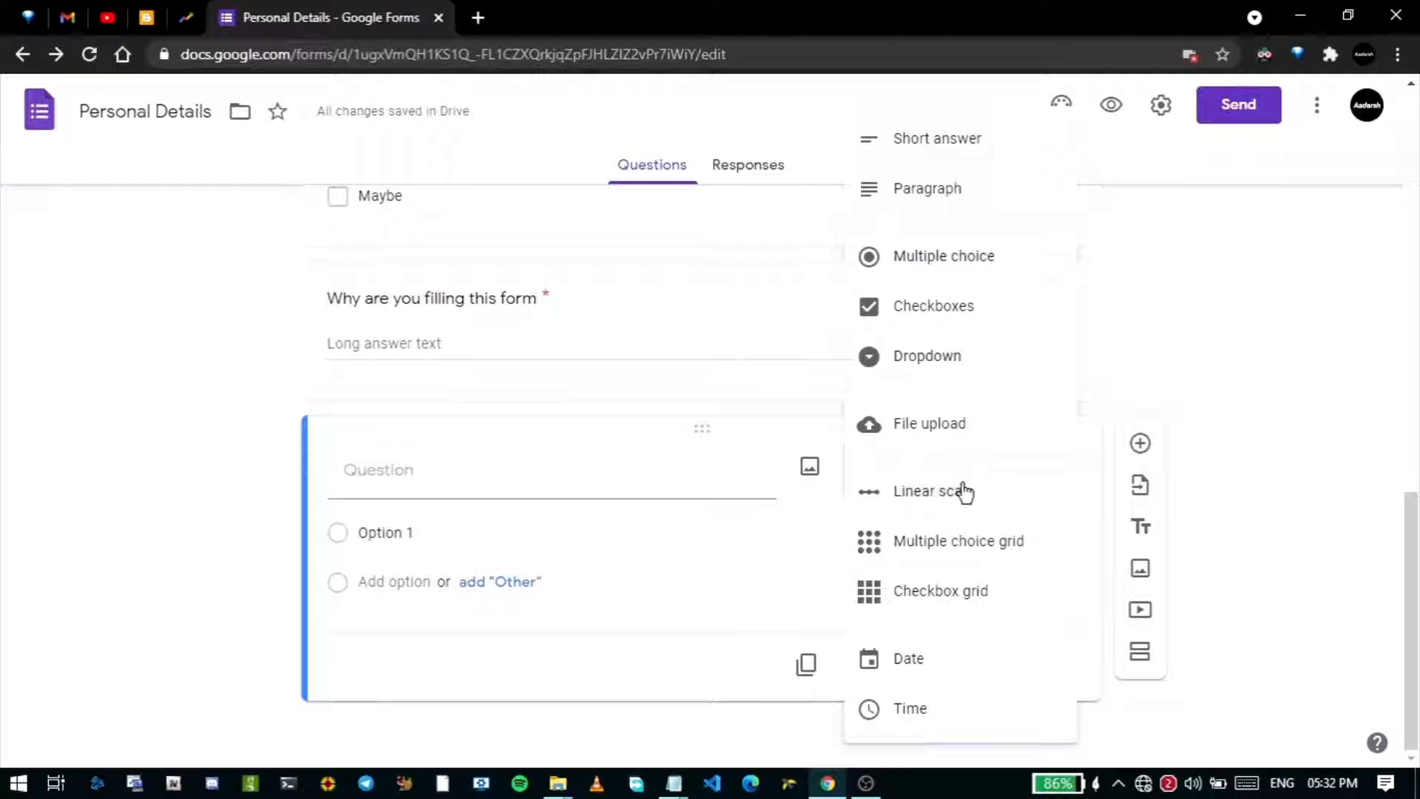
- Make the next new question a Date type and title it "School admission date"
{"action": "left_click", "coordinate": [942, 659]}
{"action": "left_click", "coordinate": [485, 519]}
{"action": "type", "text": "Date of birth"}
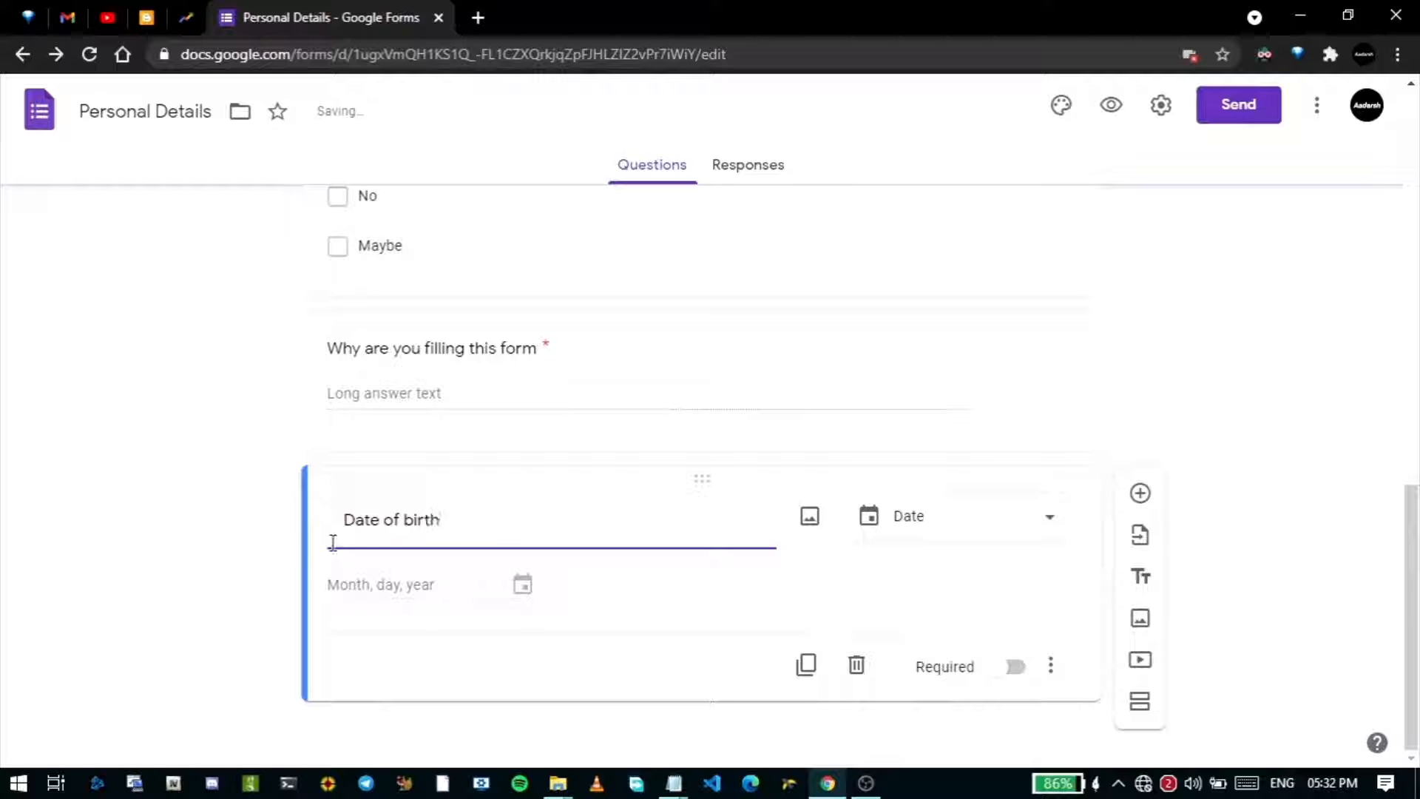
{"action": "left_click", "coordinate": [433, 630]}
{"action": "left_click", "coordinate": [467, 512]}
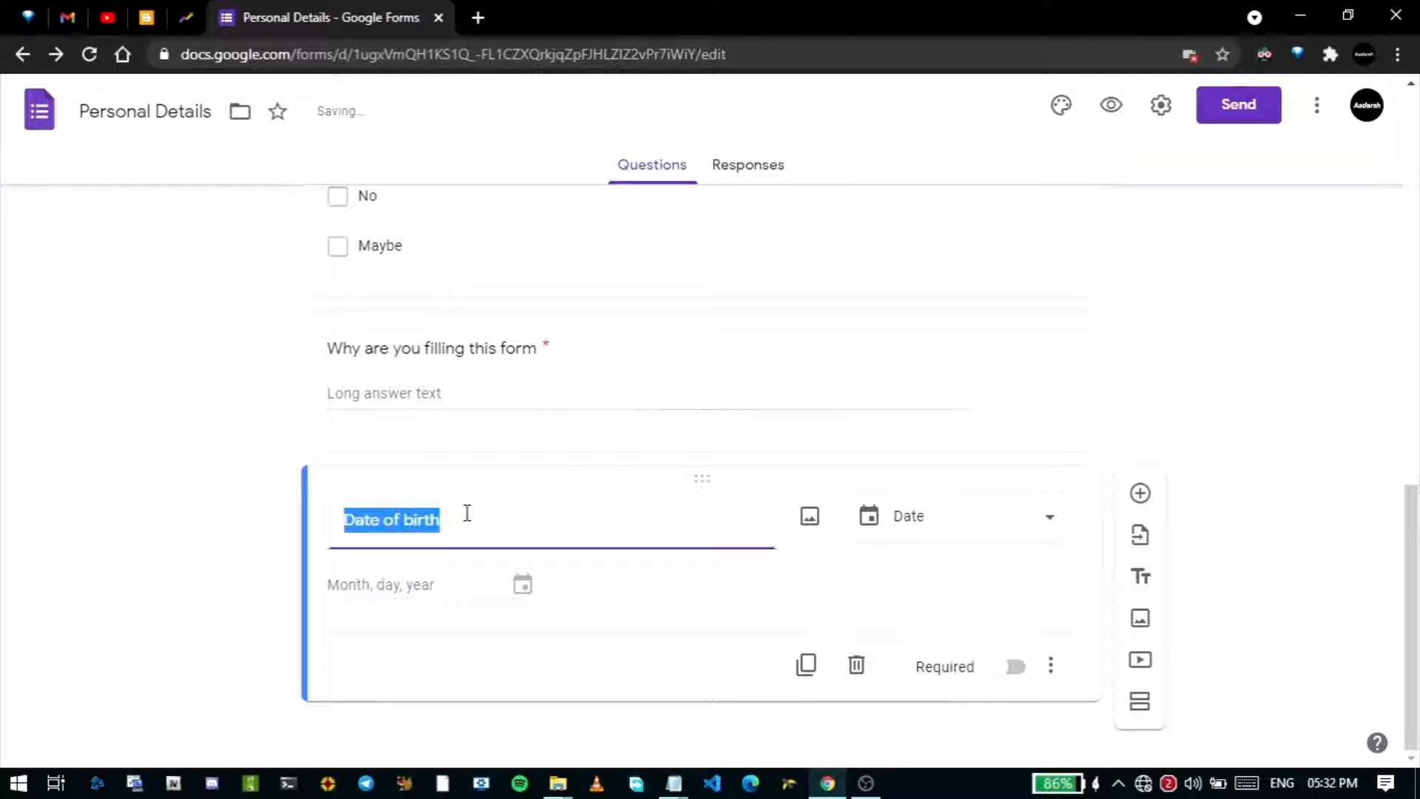
{"action": "type", "text": "School admission date"}
- Show a description on the School admission date question and enter "fill only if you are graduated"
{"action": "scroll", "coordinate": [1115, 403], "scroll_direction": "down", "scroll_amount": 1}
{"action": "left_click", "coordinate": [1050, 561]}
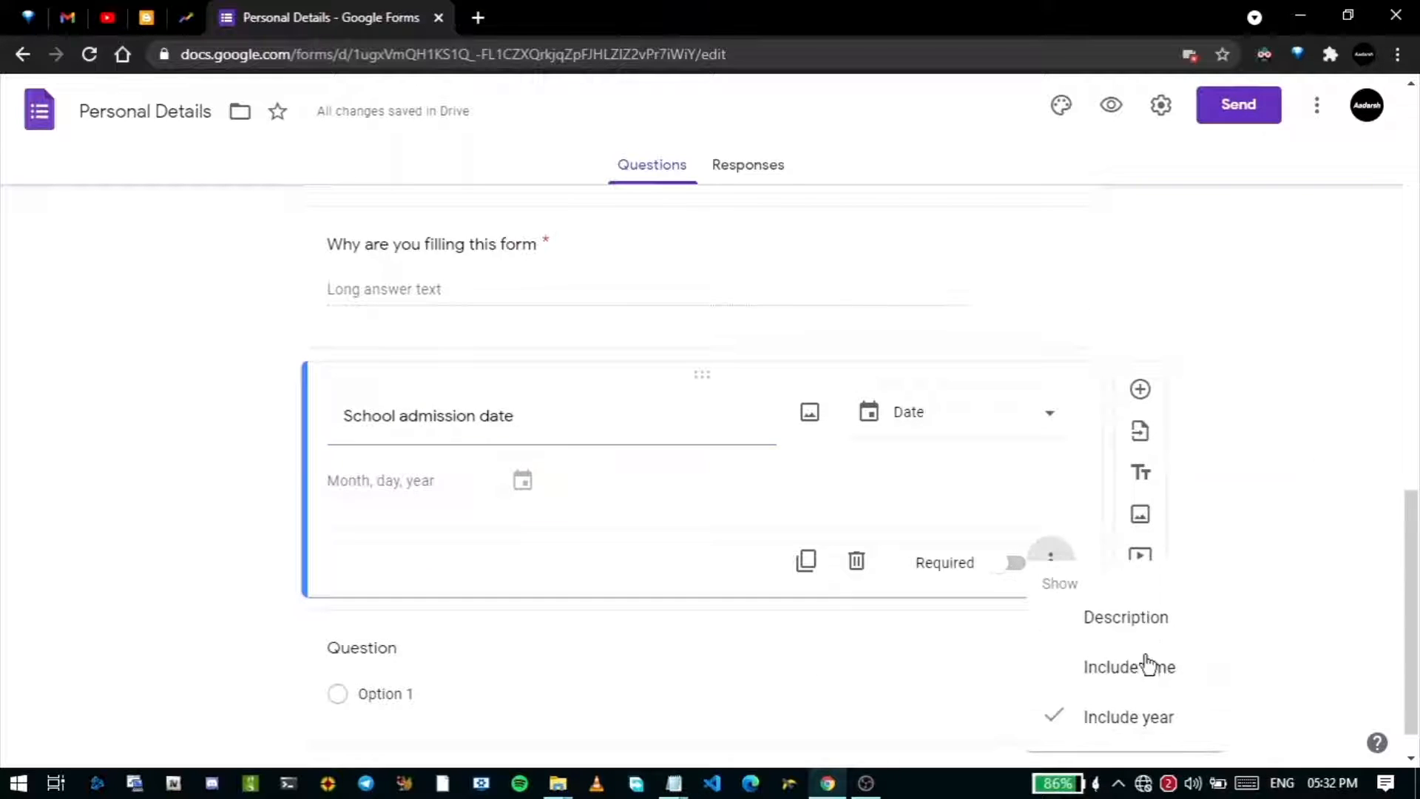
{"action": "left_click", "coordinate": [1125, 616]}
{"action": "left_click", "coordinate": [421, 468]}
{"action": "type", "text": "fill only if you are gradu"}
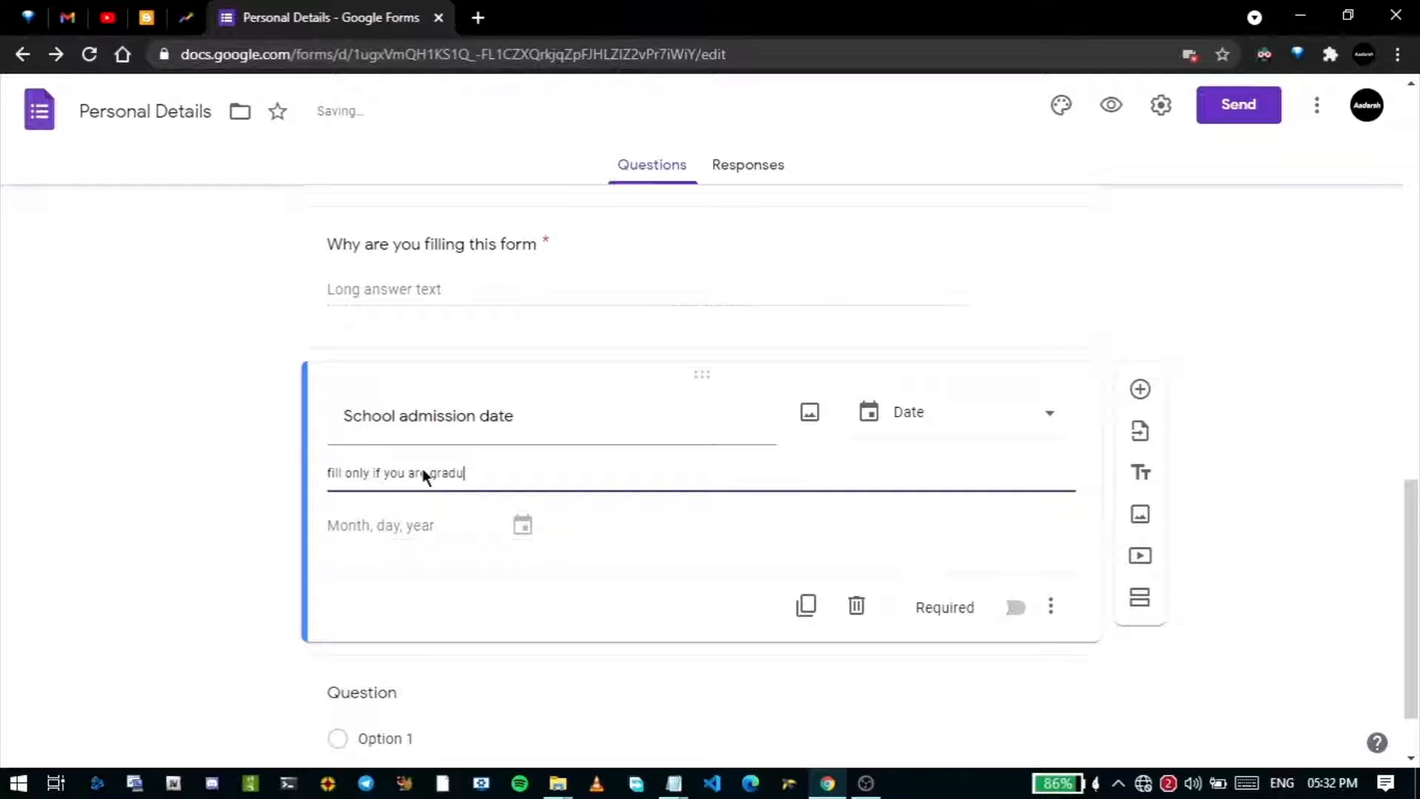
- In the form settings, turn on Make this a quiz and save
{"action": "scroll", "coordinate": [422, 468], "scroll_direction": "up", "scroll_amount": 10}
{"action": "left_click", "coordinate": [1160, 105]}
{"action": "left_click", "coordinate": [677, 216]}
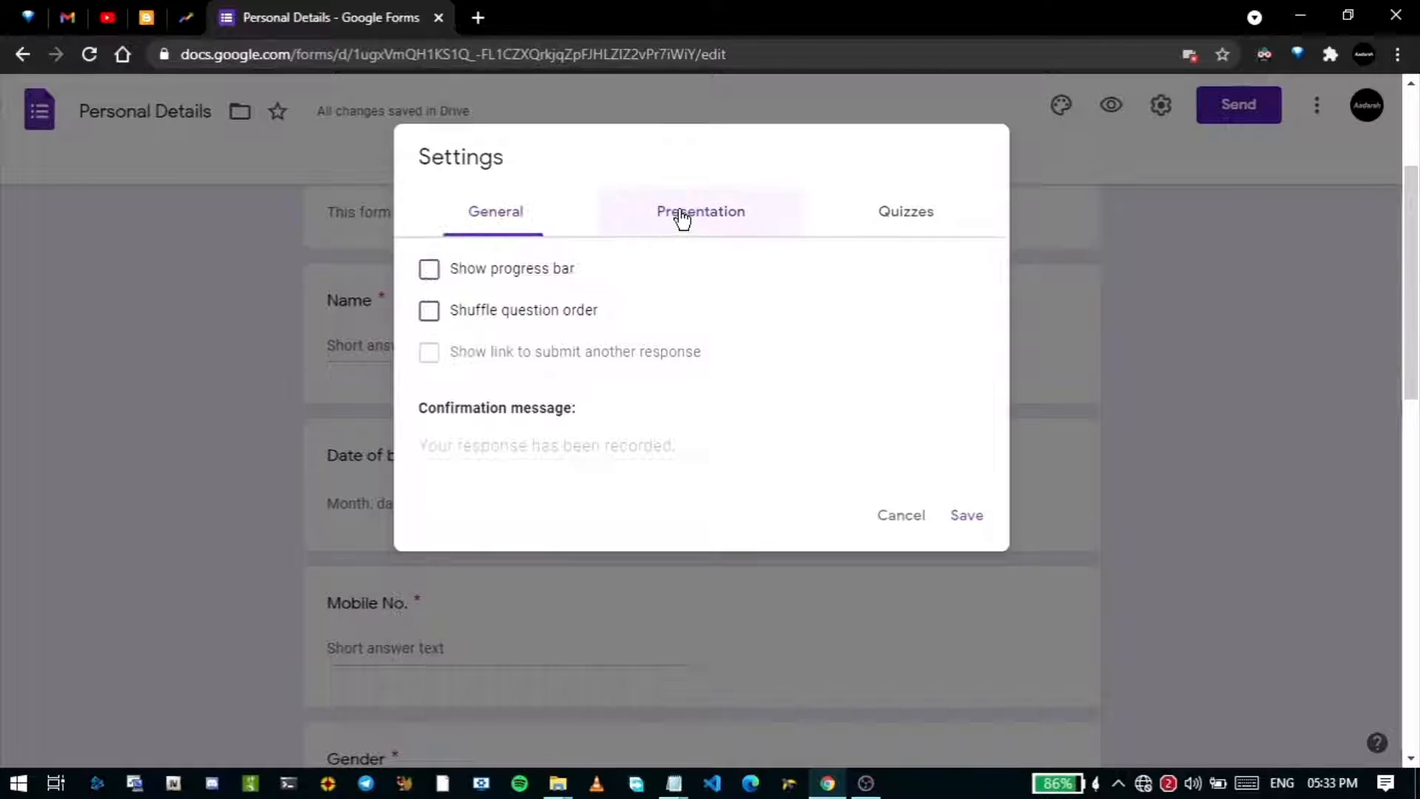
{"action": "left_click", "coordinate": [933, 217]}
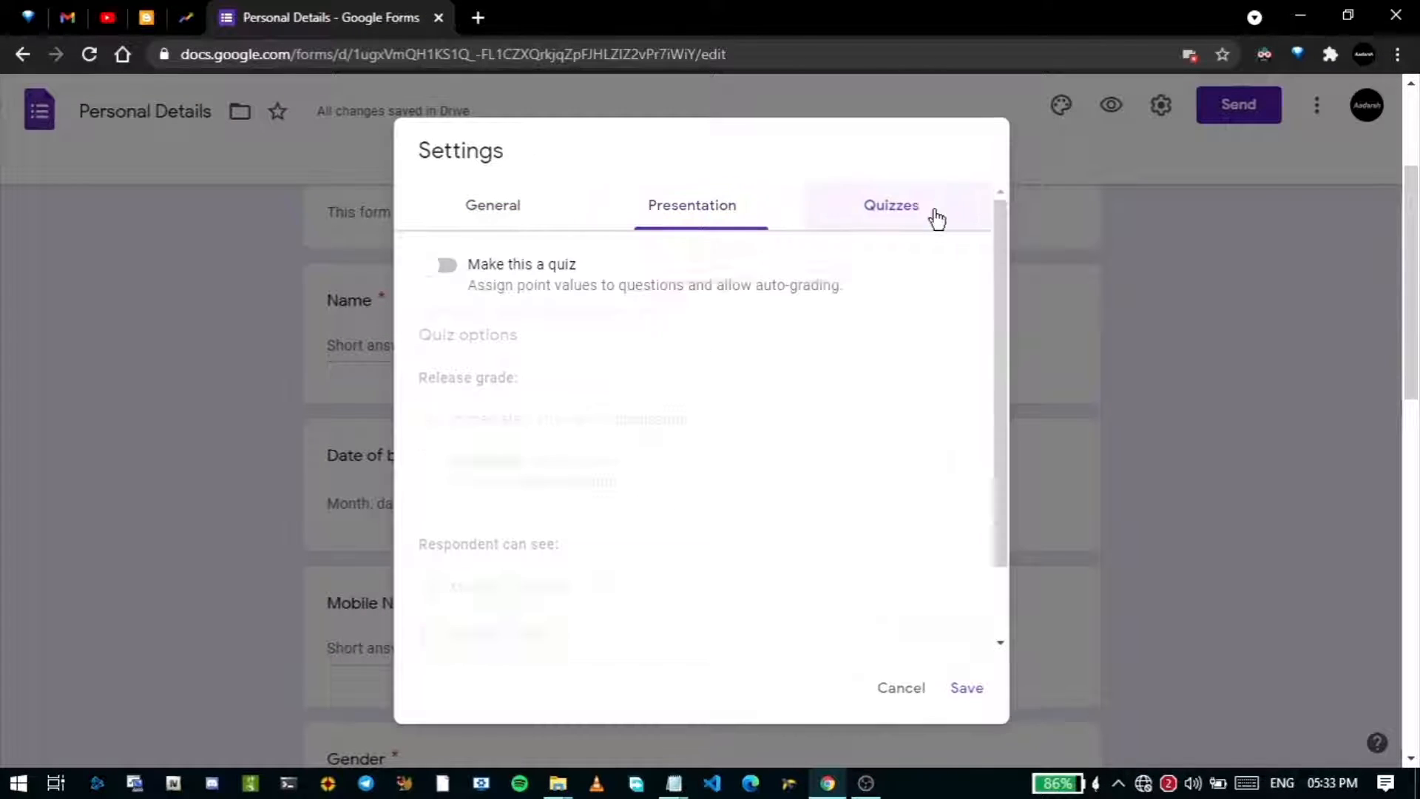
{"action": "left_click", "coordinate": [434, 268]}
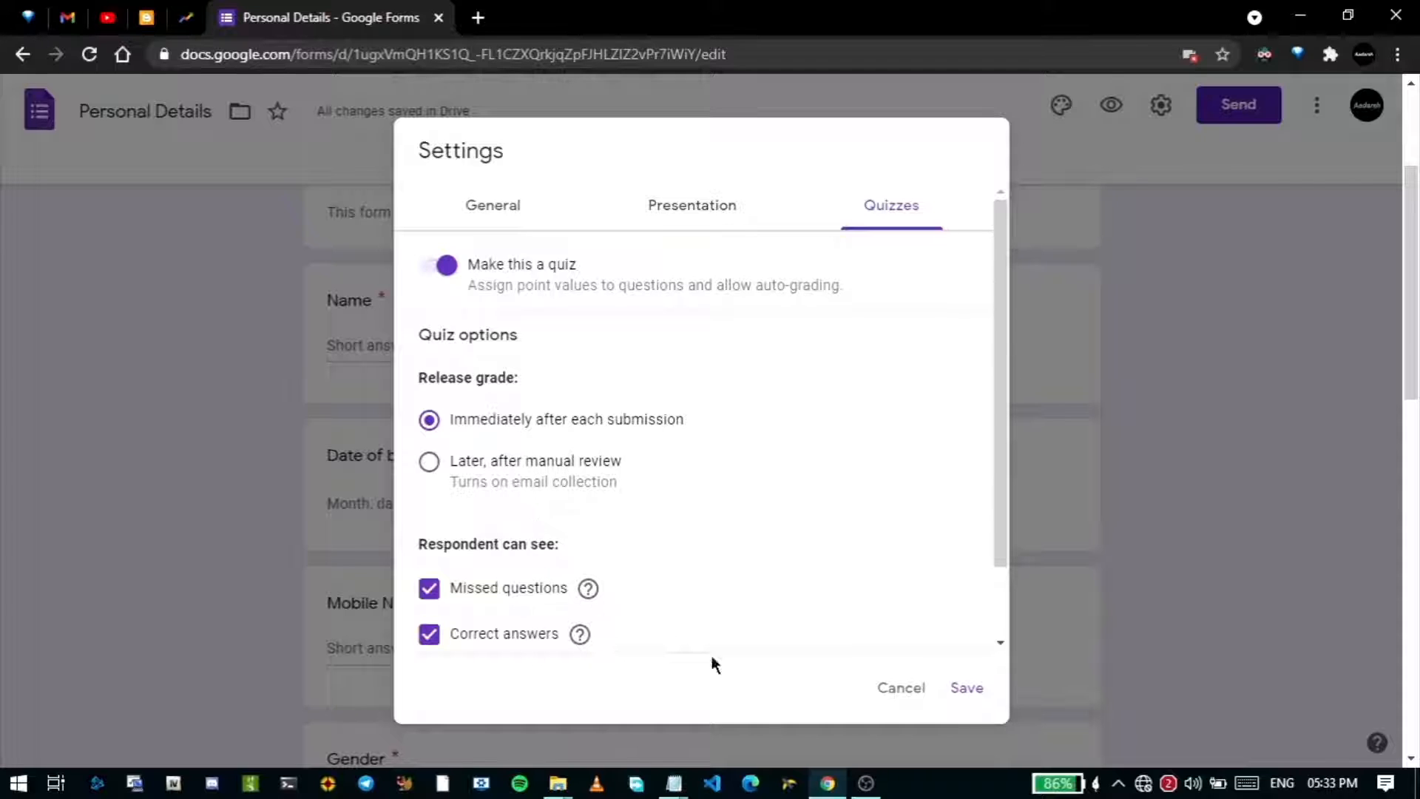
{"action": "left_click", "coordinate": [966, 687]}
- Open the Name question's answer key and add an entry to its list of correct answers
{"action": "left_click", "coordinate": [568, 544]}
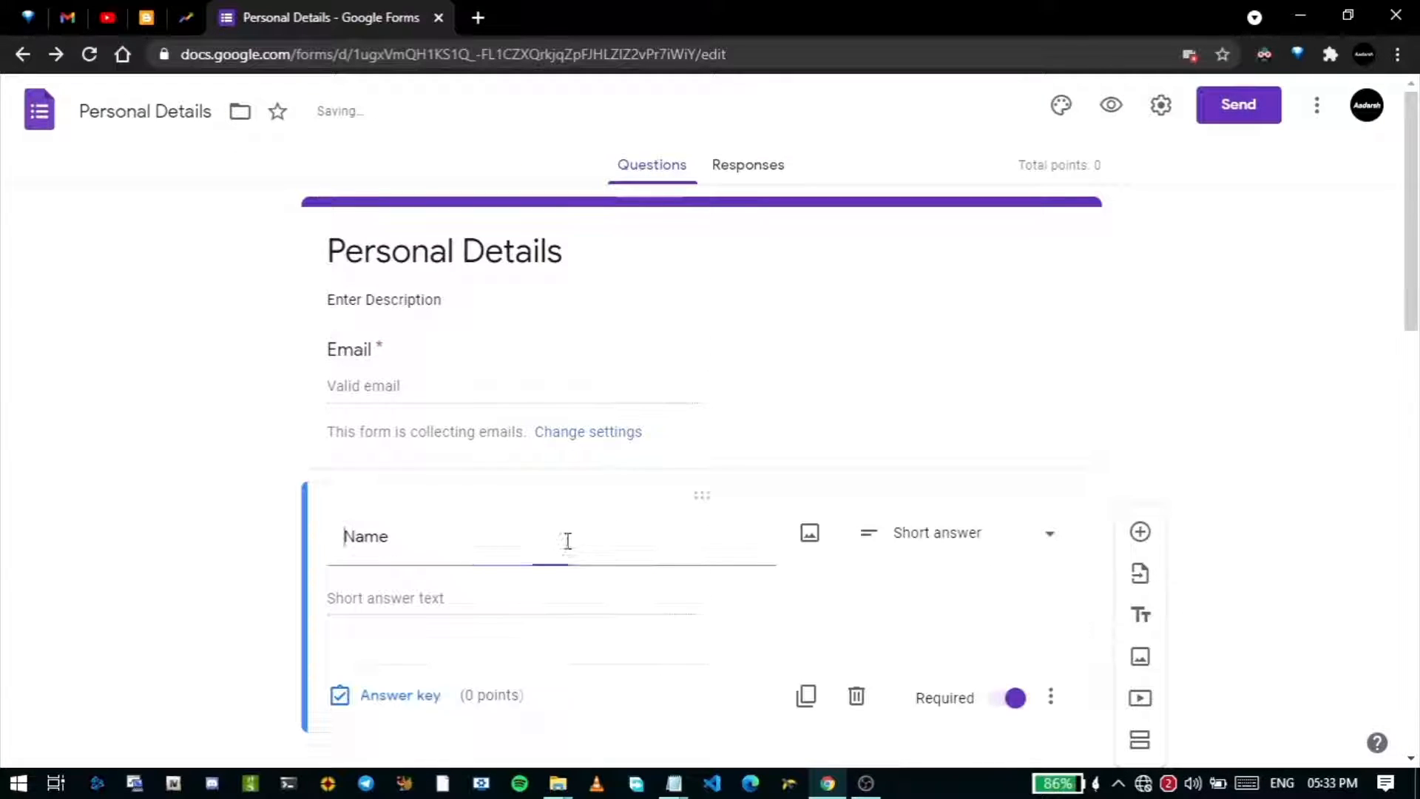
{"action": "scroll", "coordinate": [710, 528], "scroll_direction": "down", "scroll_amount": 1}
{"action": "scroll", "coordinate": [986, 542], "scroll_direction": "up", "scroll_amount": 2}
{"action": "scroll", "coordinate": [789, 573], "scroll_direction": "down", "scroll_amount": 2}
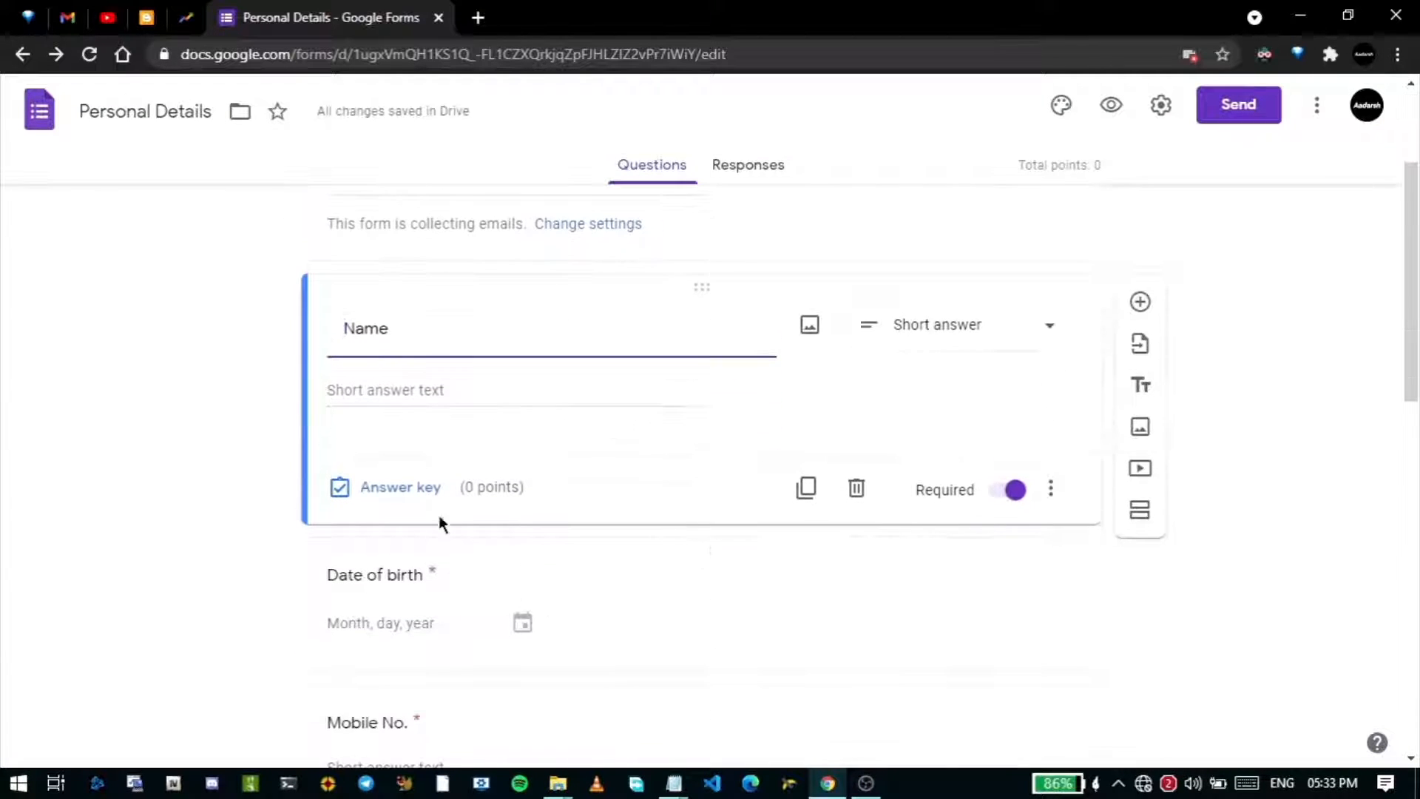
{"action": "scroll", "coordinate": [446, 534], "scroll_direction": "down", "scroll_amount": 4}
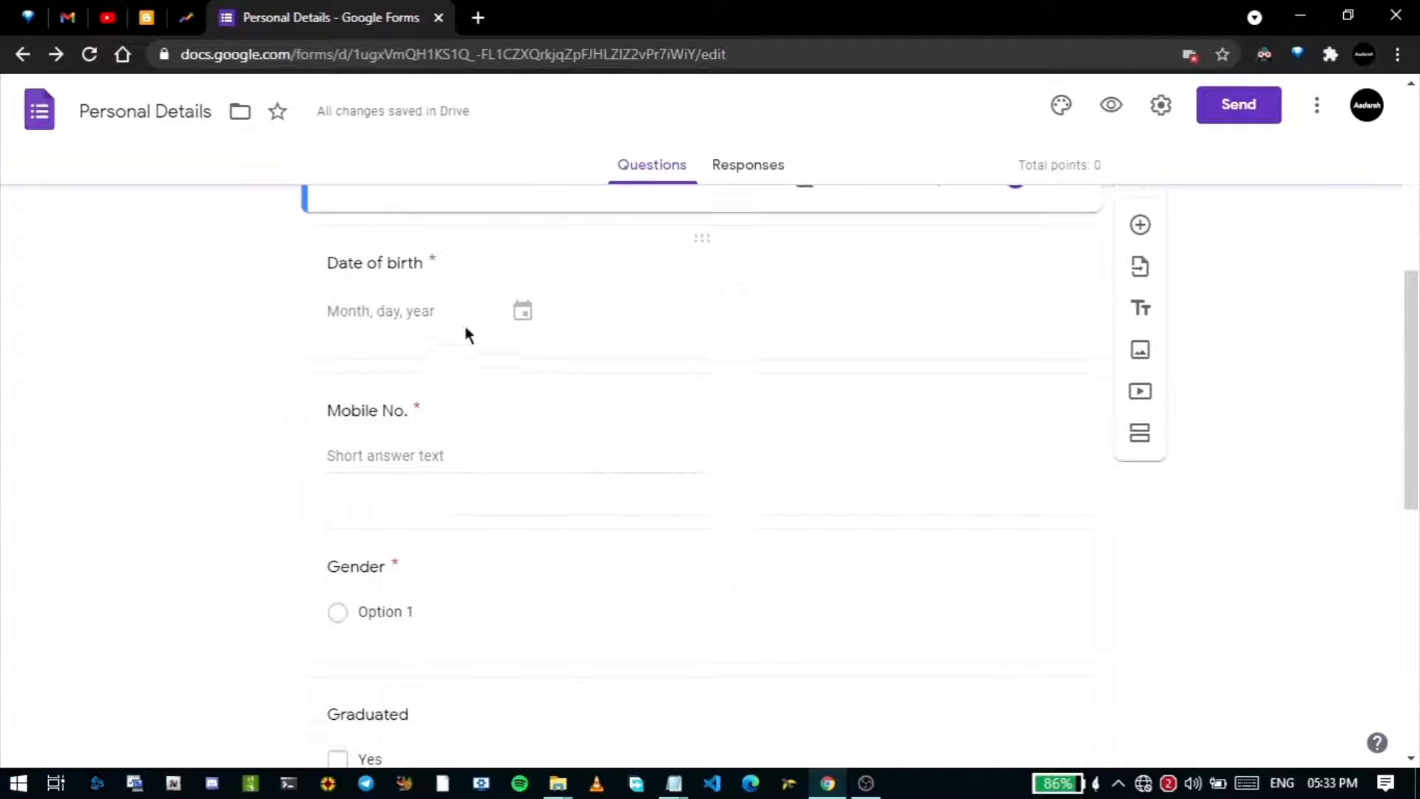
{"action": "scroll", "coordinate": [498, 527], "scroll_direction": "up", "scroll_amount": 4}
{"action": "left_click", "coordinate": [416, 488]}
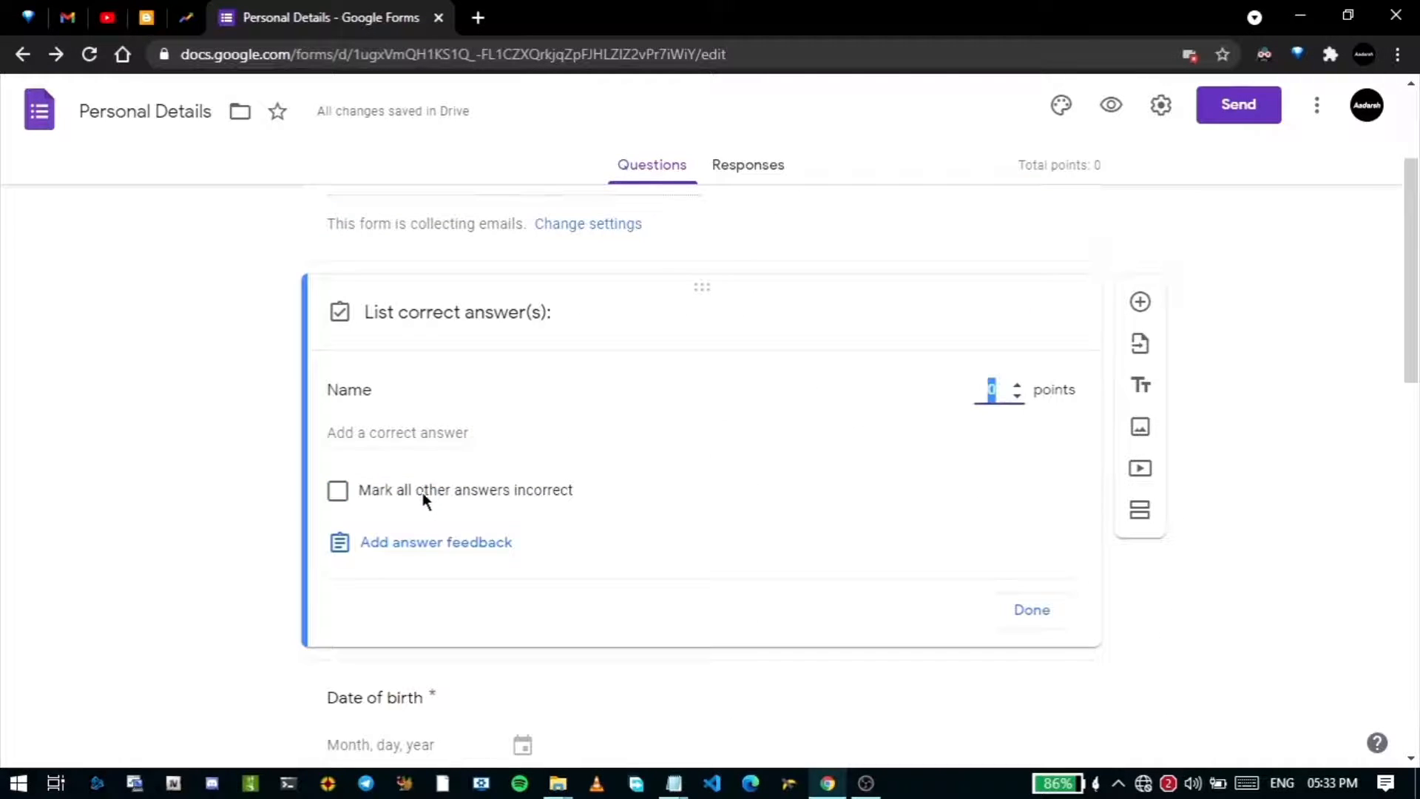
{"action": "left_click", "coordinate": [414, 439]}
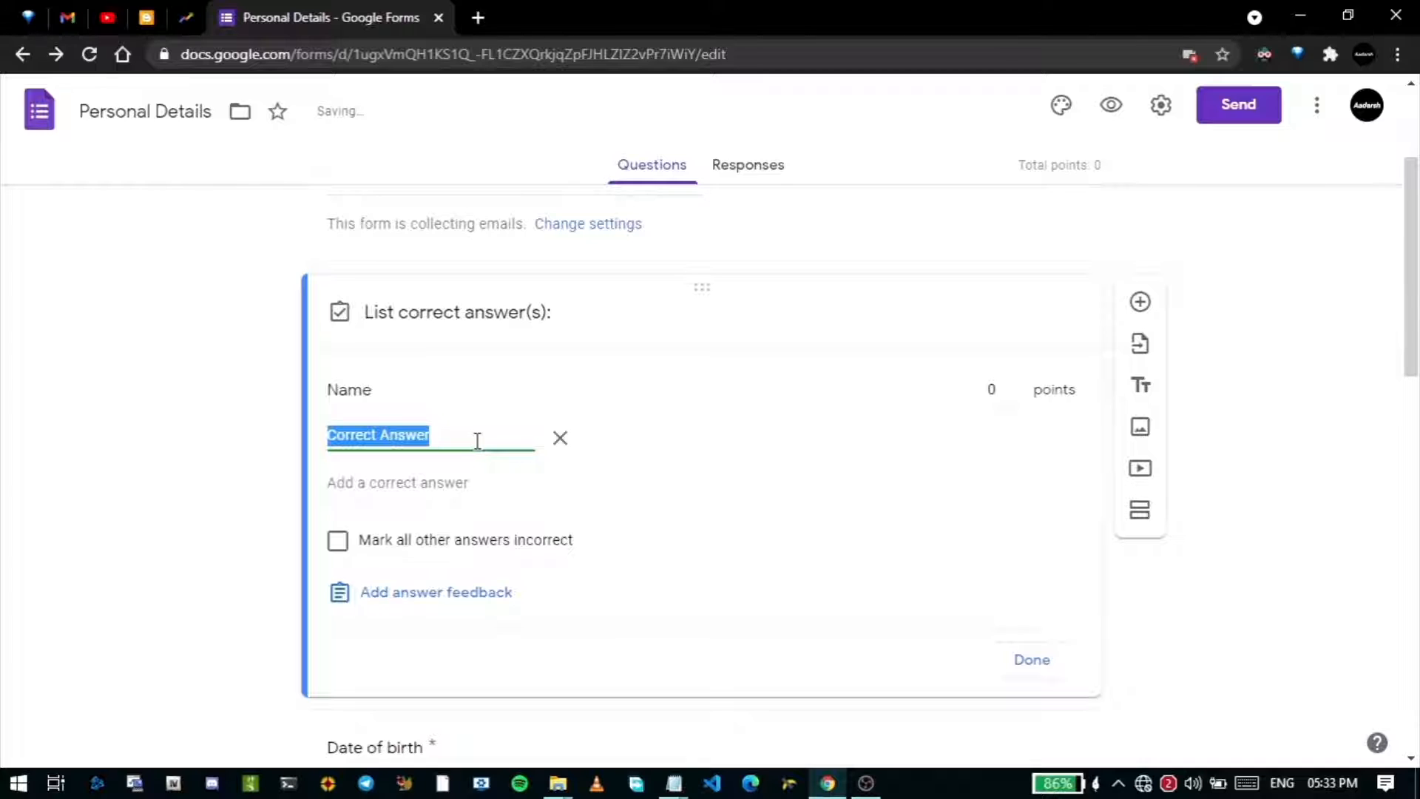
- In the form settings, turn off Make this a quiz and view the presentation options
{"action": "scroll", "coordinate": [1264, 232], "scroll_direction": "up", "scroll_amount": 3}
{"action": "left_click", "coordinate": [1160, 105]}
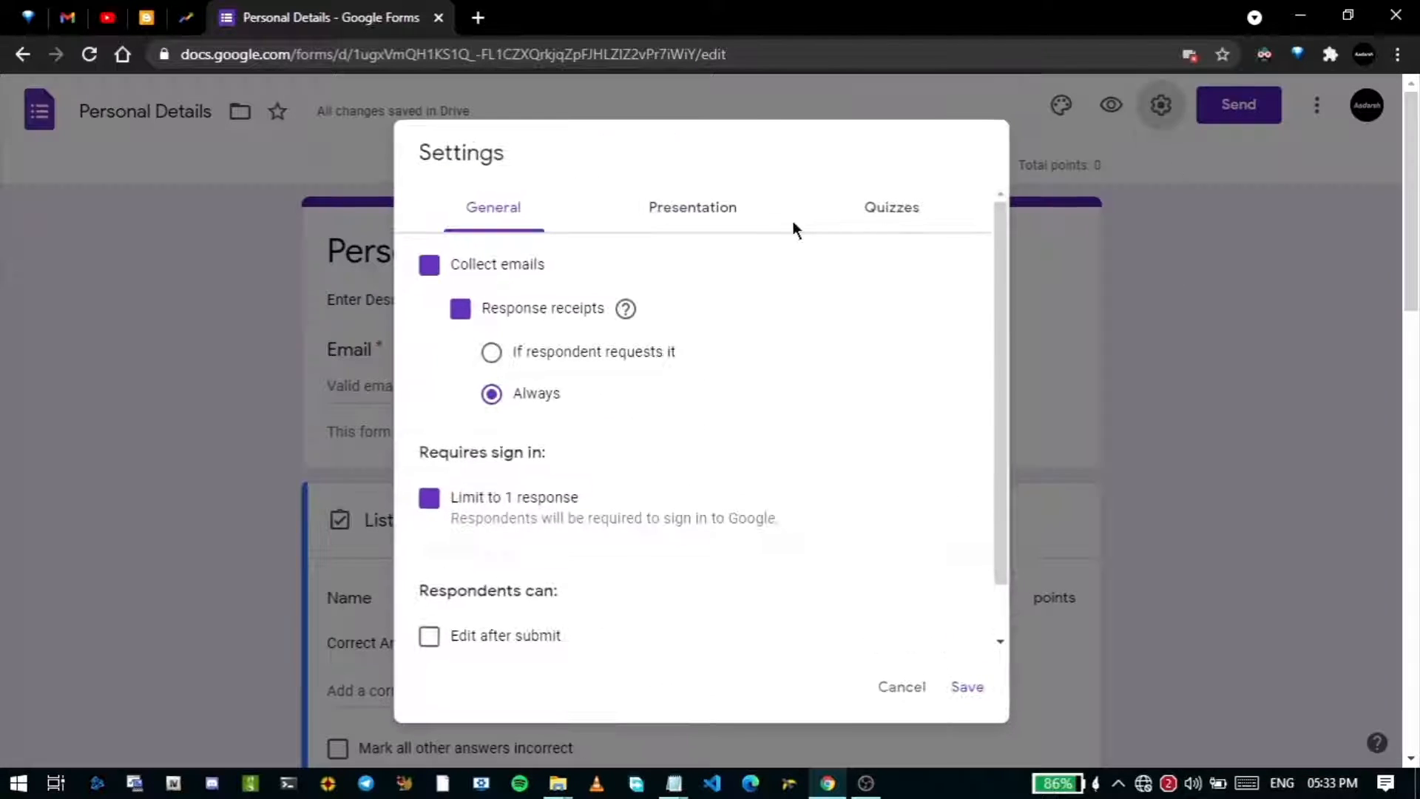
{"action": "left_click", "coordinate": [891, 207]}
{"action": "left_click", "coordinate": [444, 266]}
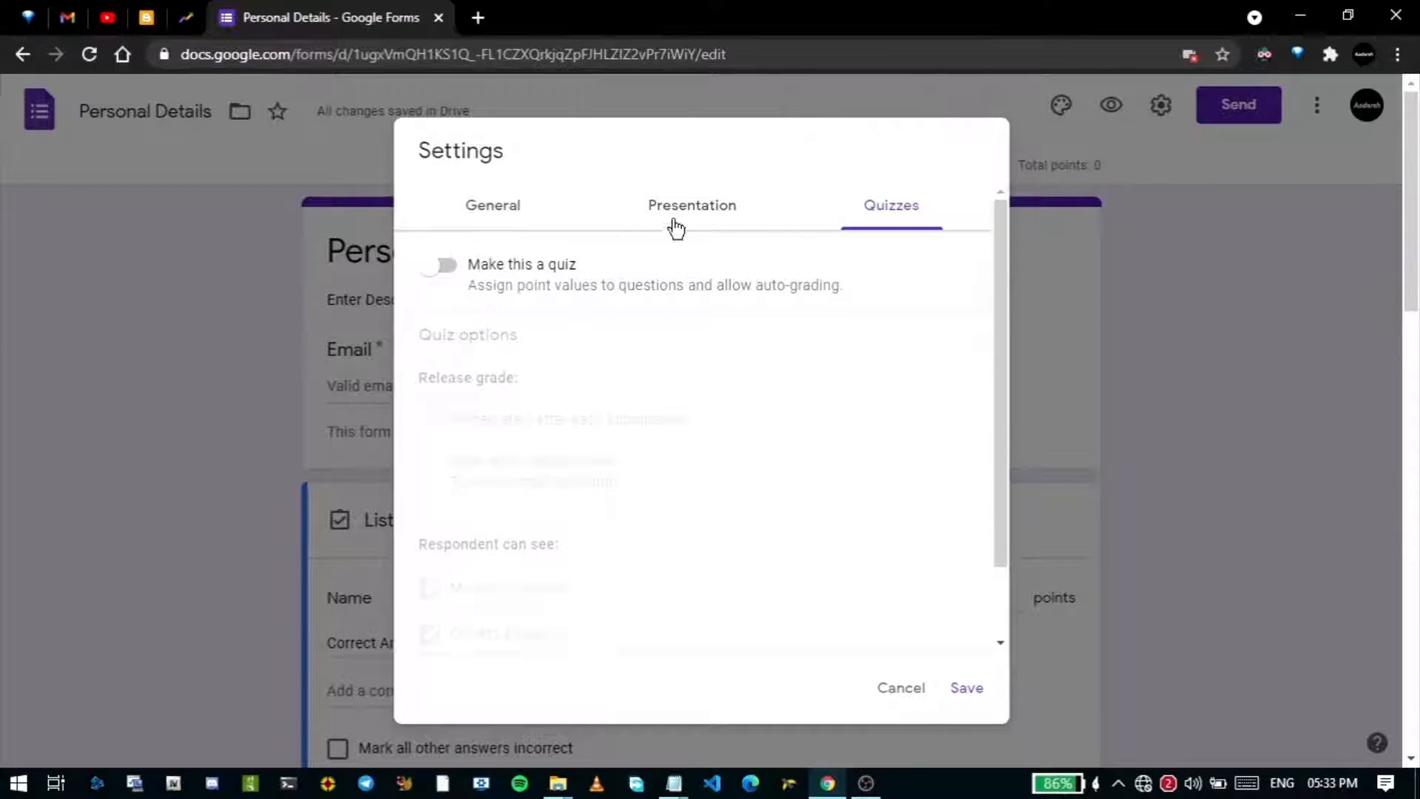
{"action": "left_click", "coordinate": [673, 222]}
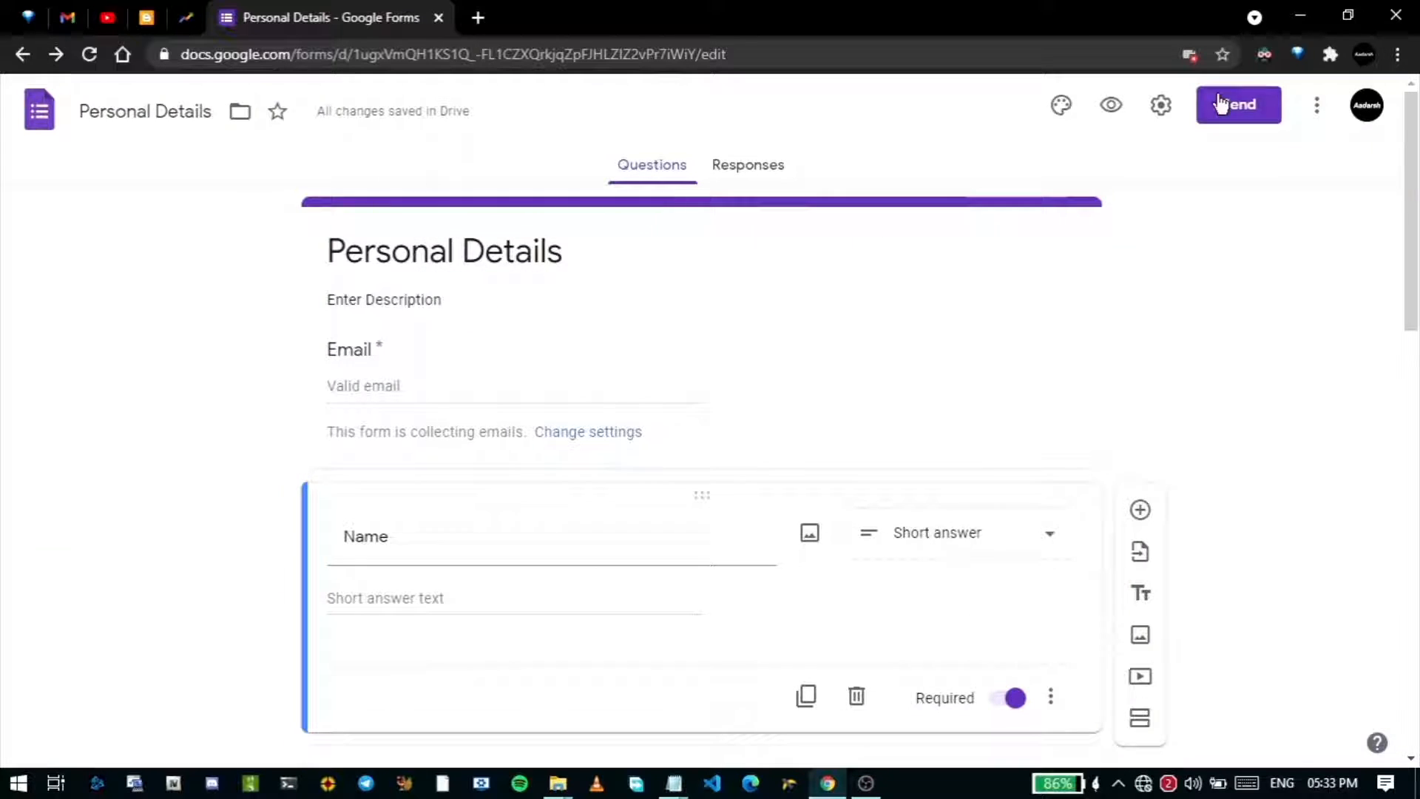
- Examine the email, link and embed HTML options for sending the form, then cancel without sending
{"action": "left_click", "coordinate": [1222, 102]}
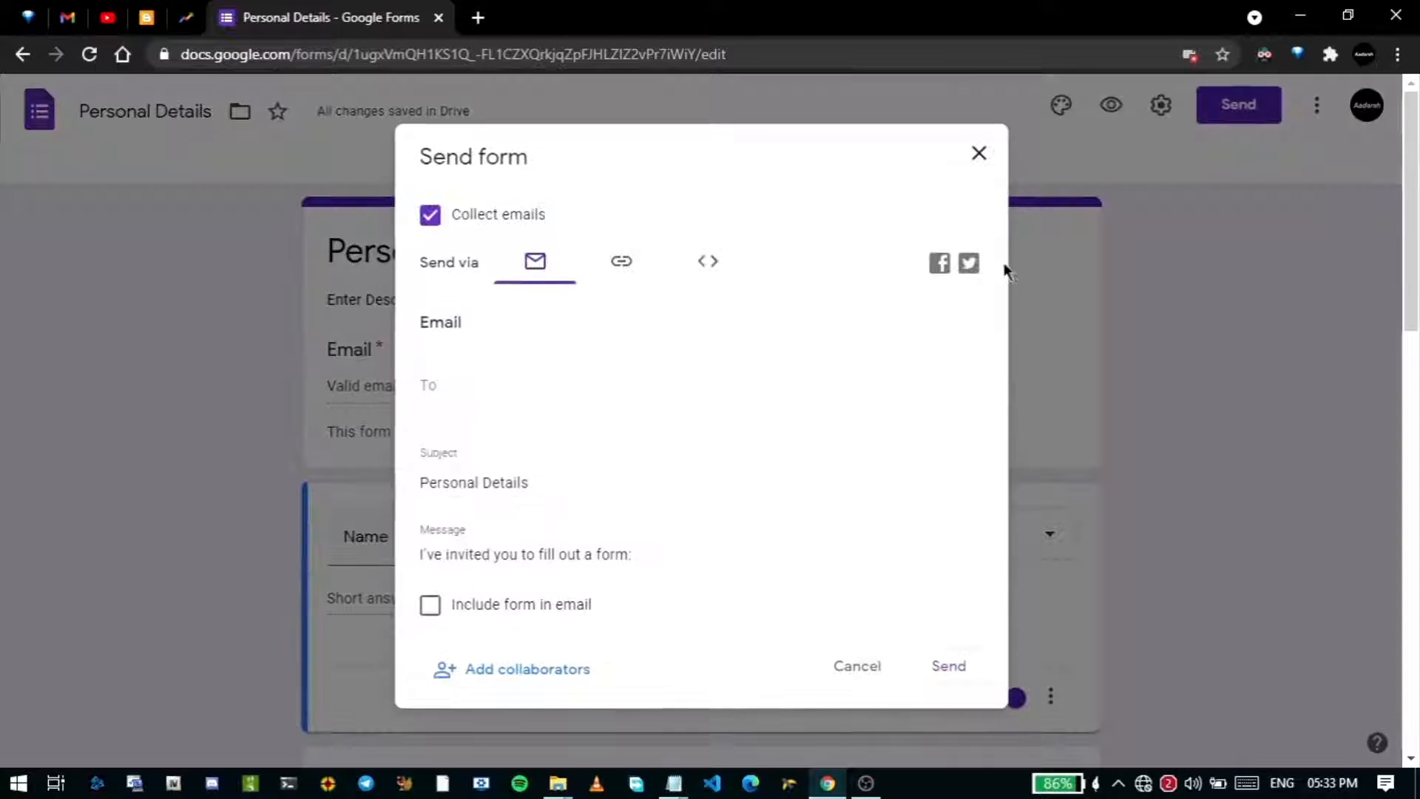
{"action": "left_click", "coordinate": [615, 272]}
{"action": "left_click", "coordinate": [549, 275]}
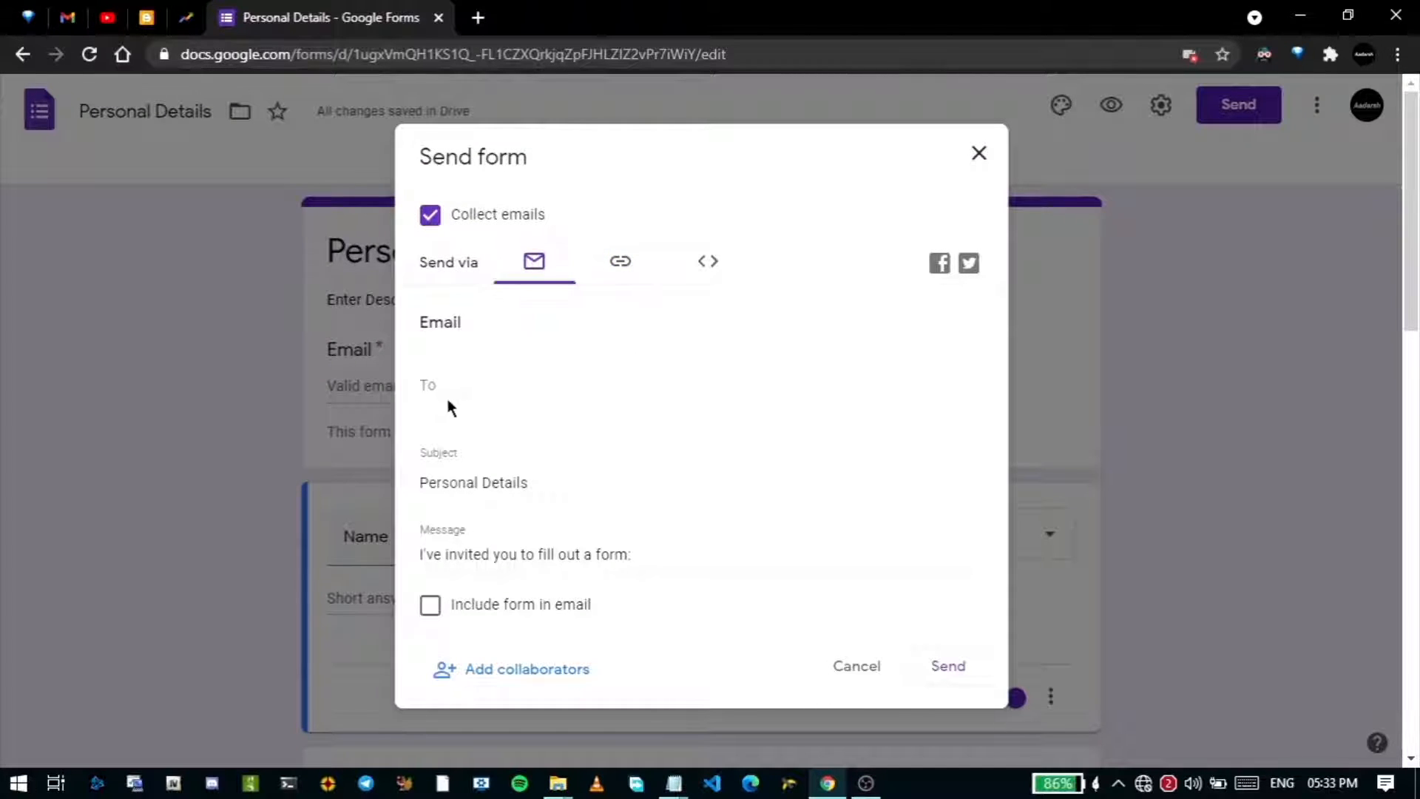
{"action": "left_click", "coordinate": [617, 258]}
{"action": "left_click", "coordinate": [429, 394]}
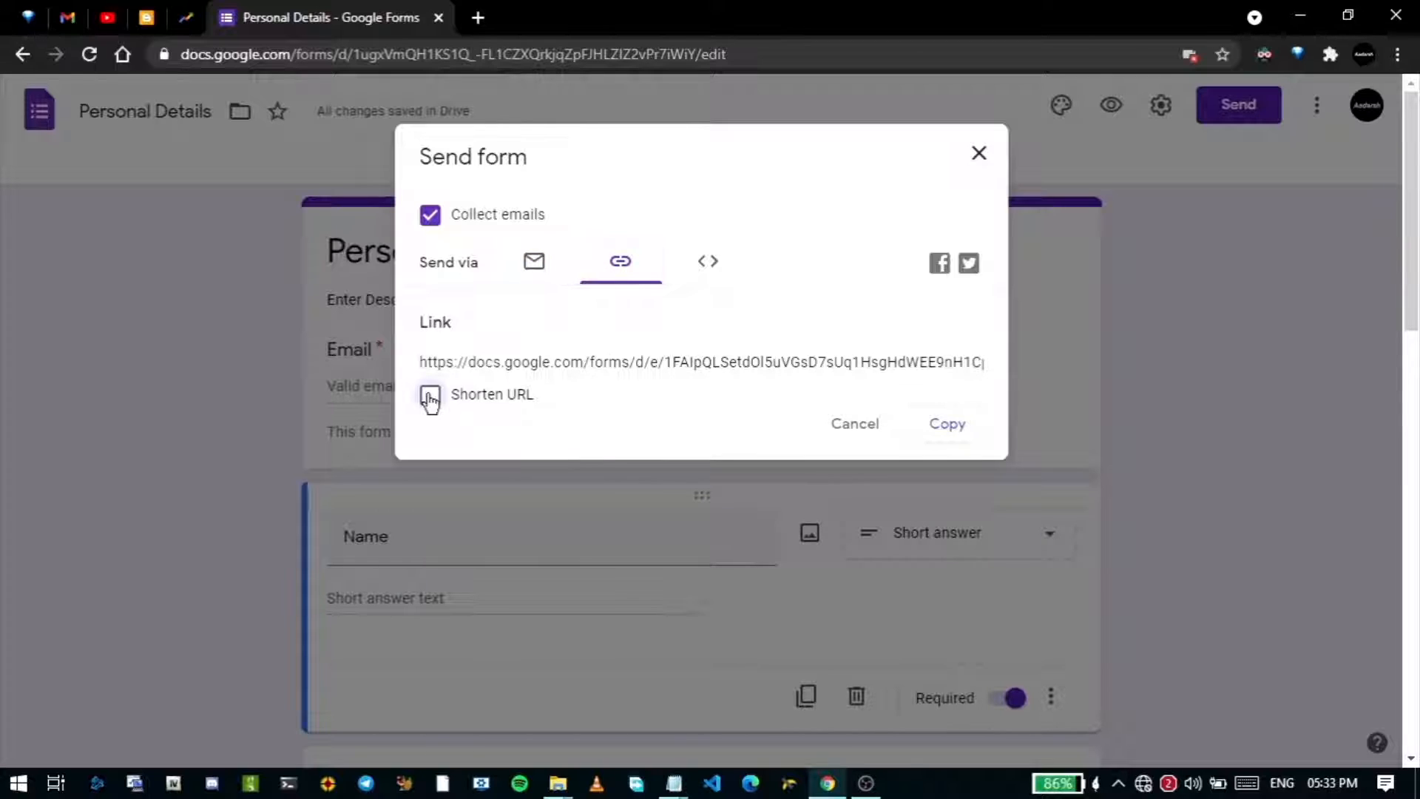
{"action": "left_click", "coordinate": [708, 261]}
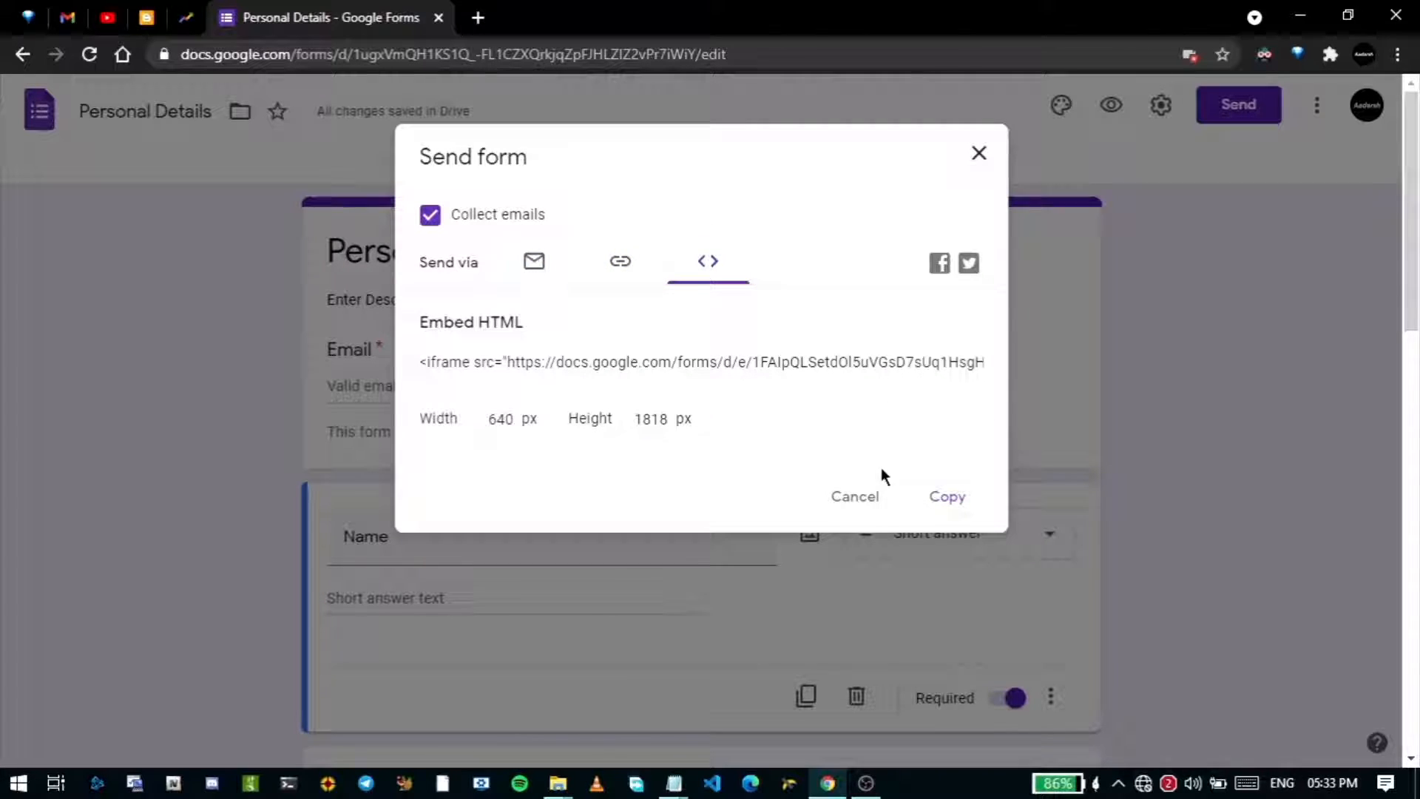
{"action": "left_click", "coordinate": [857, 498]}
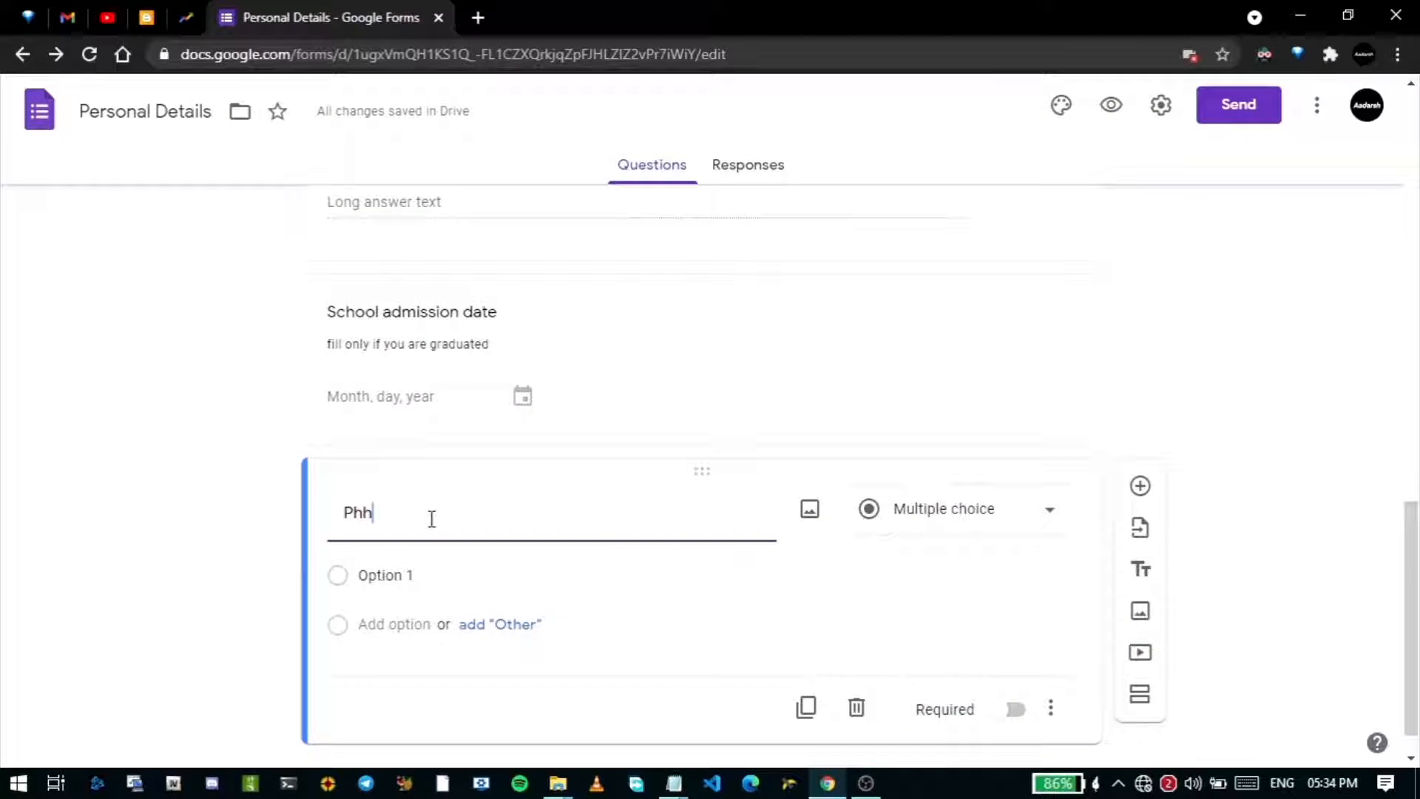
- Title the new question "Photo ID", change its type to File upload and accept uploads to Google Drive
{"action": "type", "text": "ot"}
{"action": "key", "text": "BackSpace"}
{"action": "key", "text": "BackSpace"}
{"action": "key", "text": "BackSpace"}
{"action": "type", "text": "oto ID"}
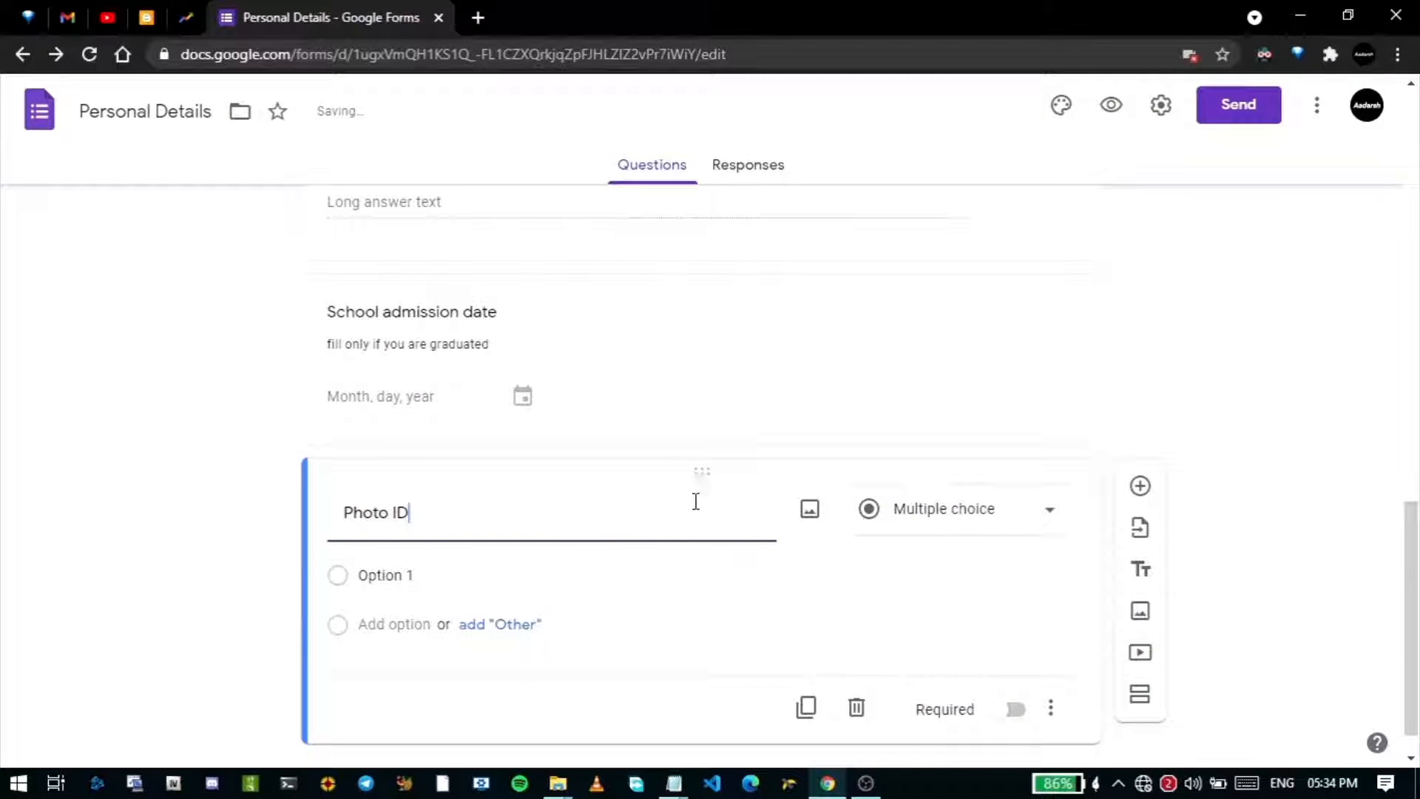
{"action": "left_click", "coordinate": [991, 510]}
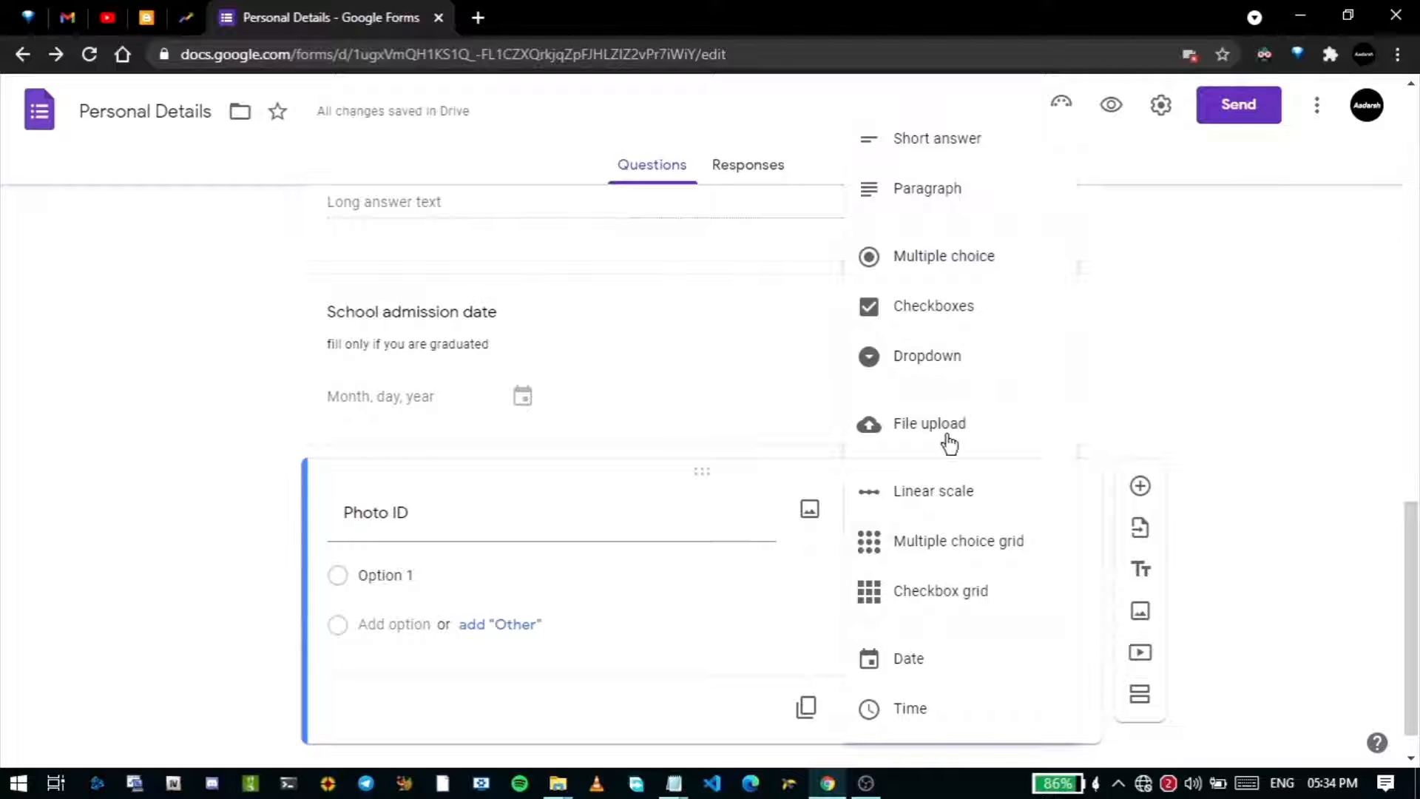
{"action": "left_click", "coordinate": [947, 432]}
{"action": "left_click_drag", "start_coordinate": [605, 590], "coordinate": [693, 590]}
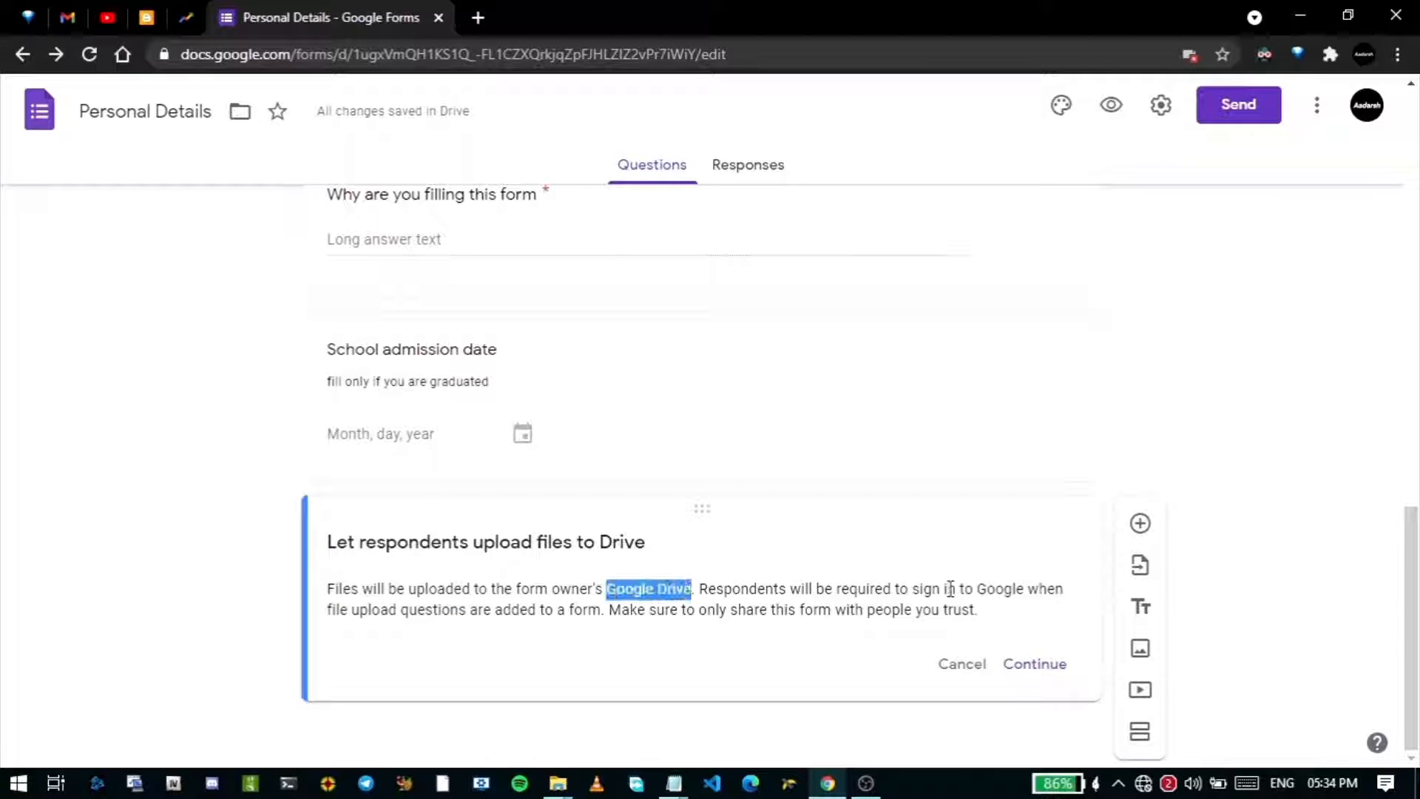
{"action": "left_click", "coordinate": [1021, 659]}
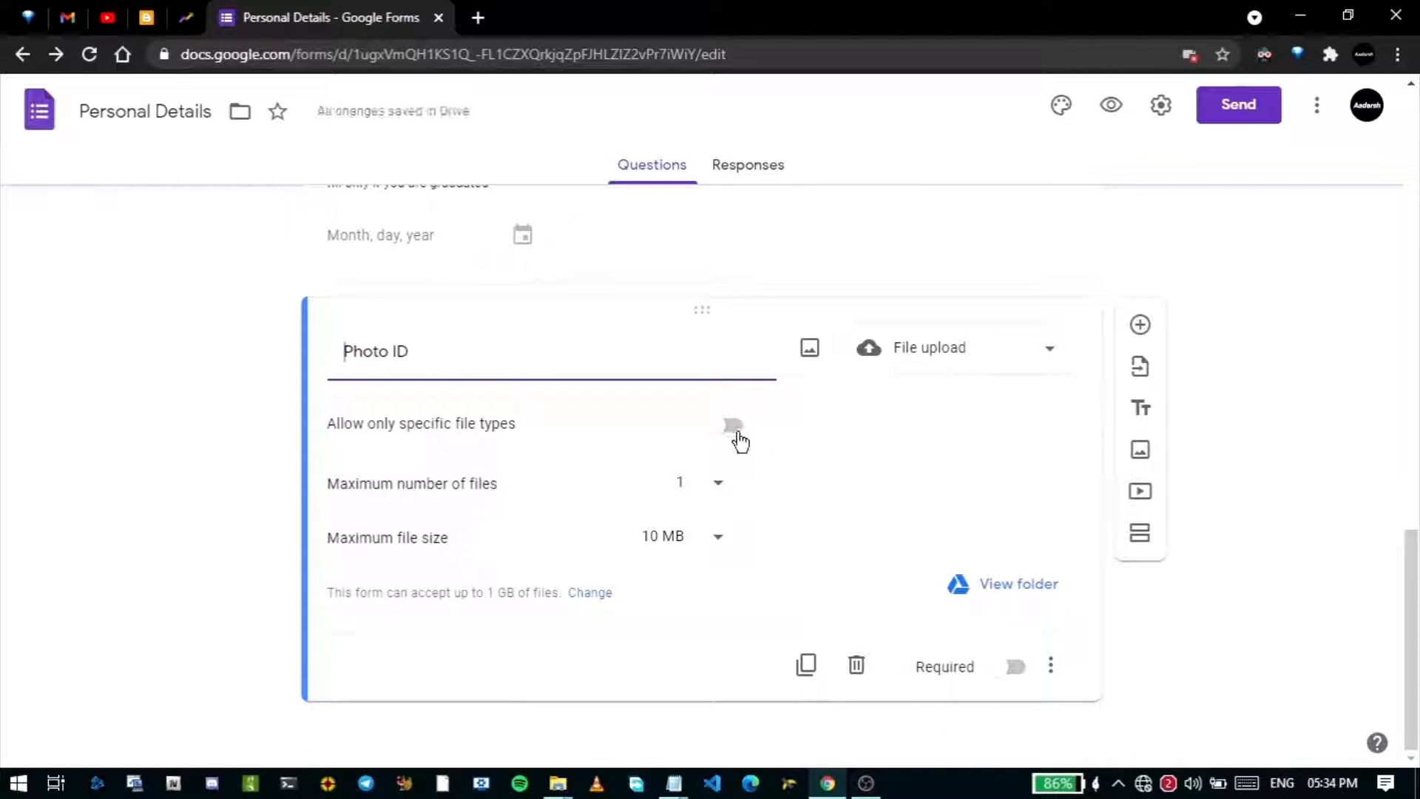
- Allow only specific file types for the Photo ID upload, selecting PDF and Image
{"action": "left_click", "coordinate": [732, 425]}
{"action": "left_click", "coordinate": [343, 524]}
{"action": "left_click", "coordinate": [551, 526]}
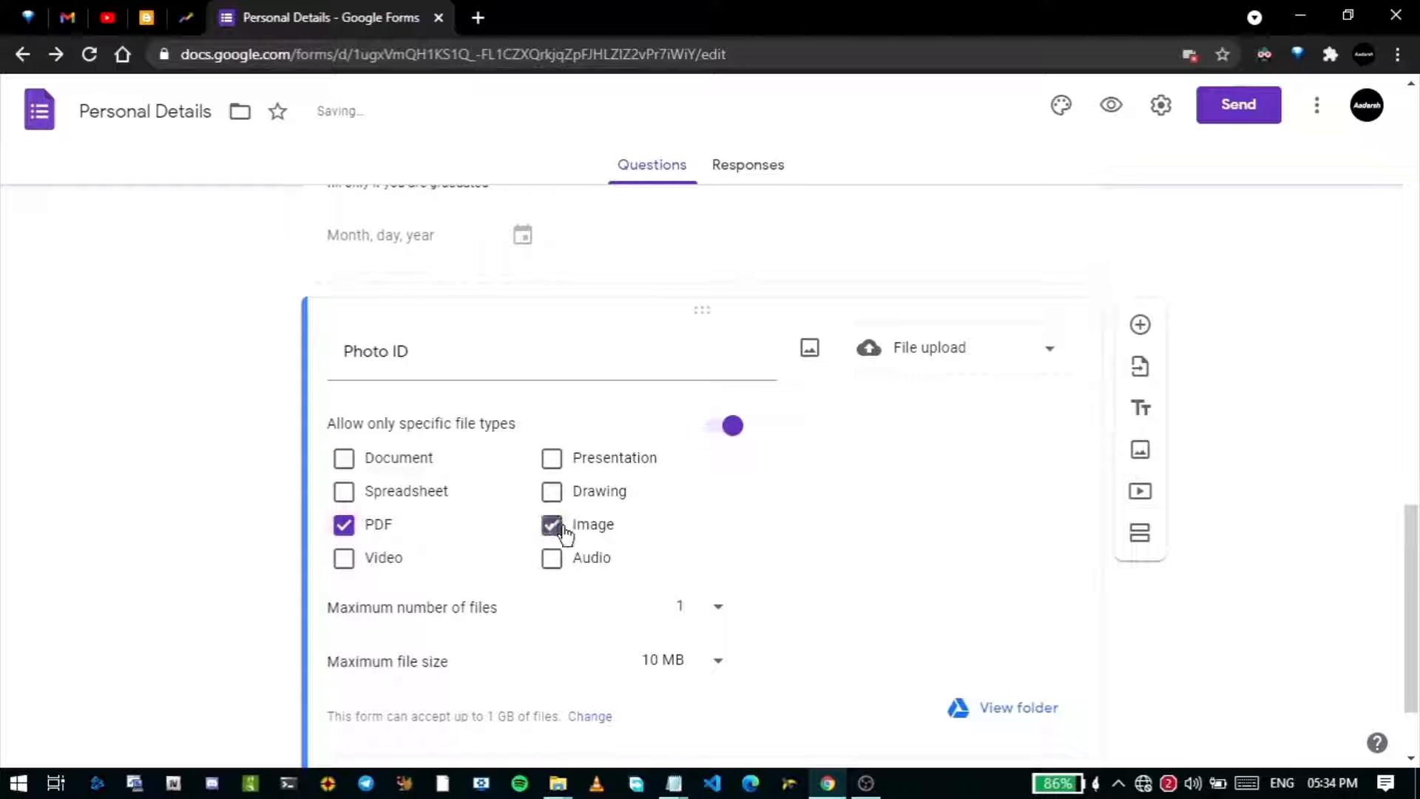
{"action": "scroll", "coordinate": [747, 618], "scroll_direction": "down", "scroll_amount": 2}
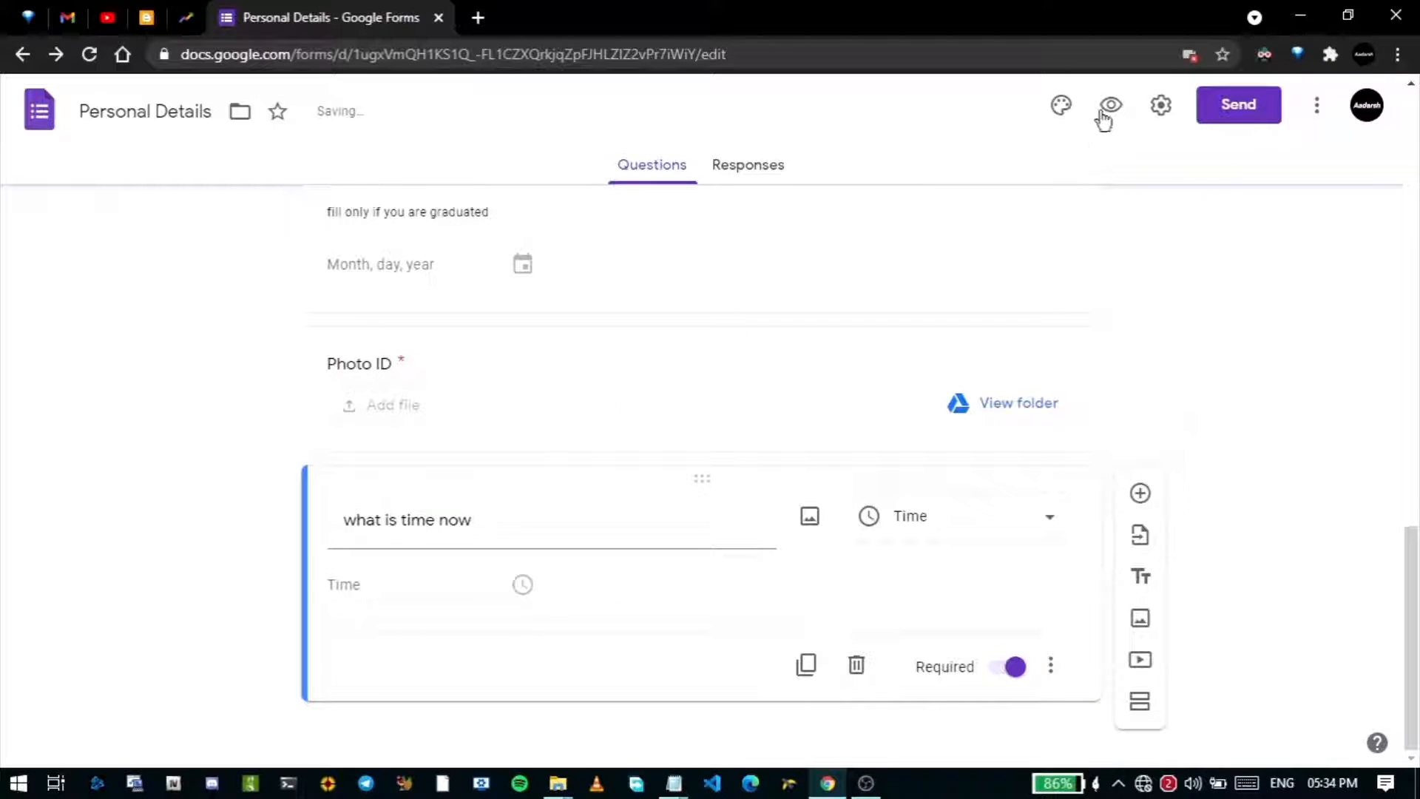
- Check whether the form with a file upload question can be embedded as HTML in the send options
{"action": "left_click", "coordinate": [1233, 114]}
{"action": "left_click", "coordinate": [708, 261]}
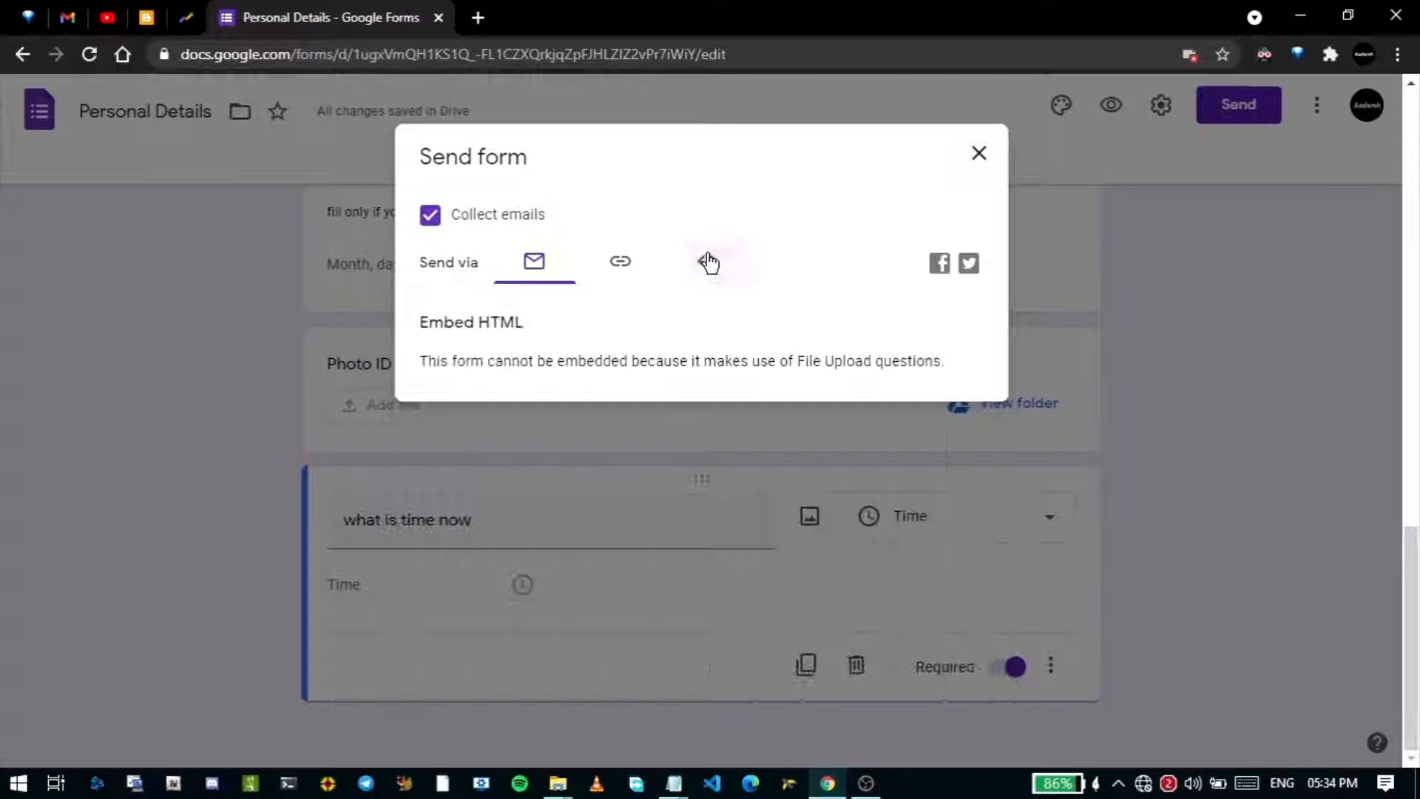
{"action": "left_click_drag", "start_coordinate": [791, 360], "coordinate": [965, 372]}
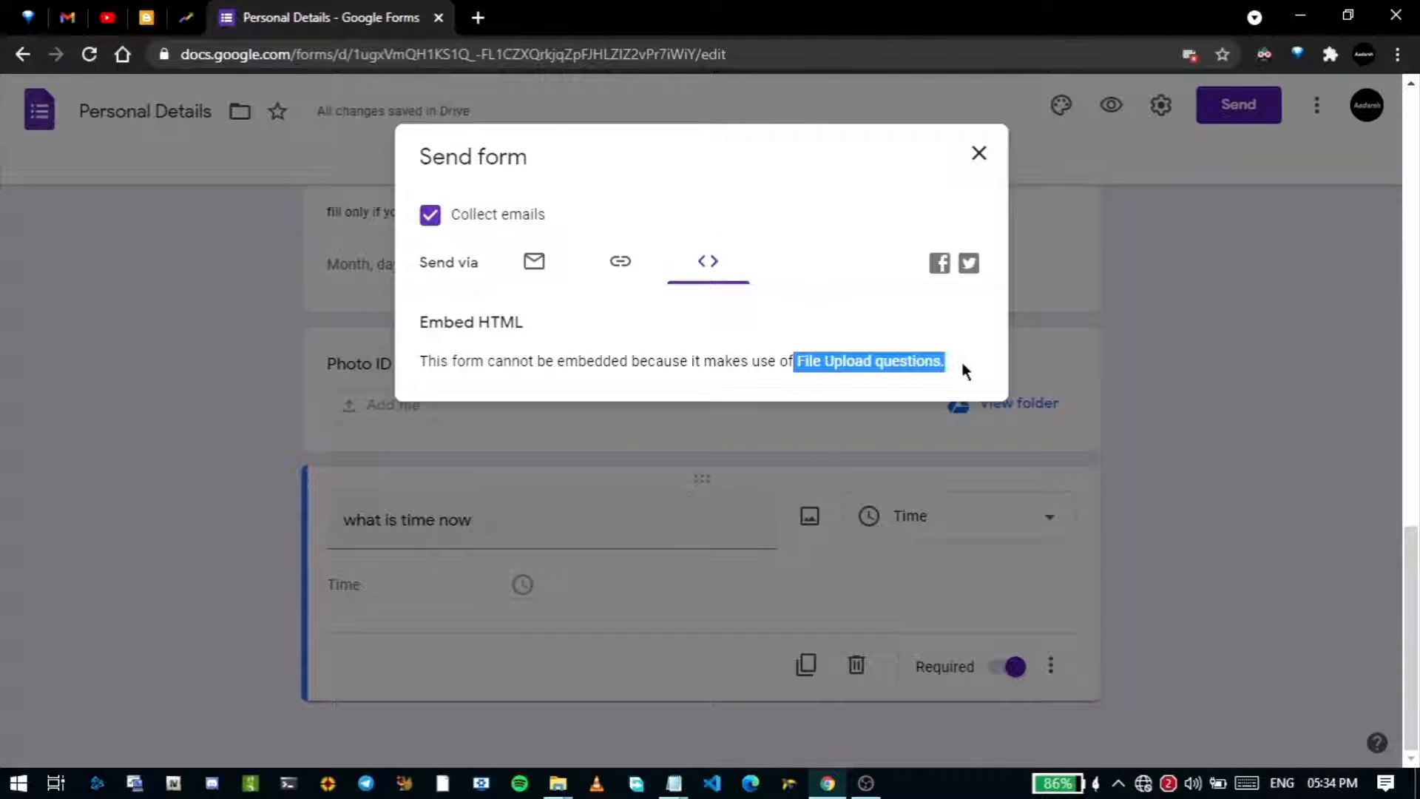